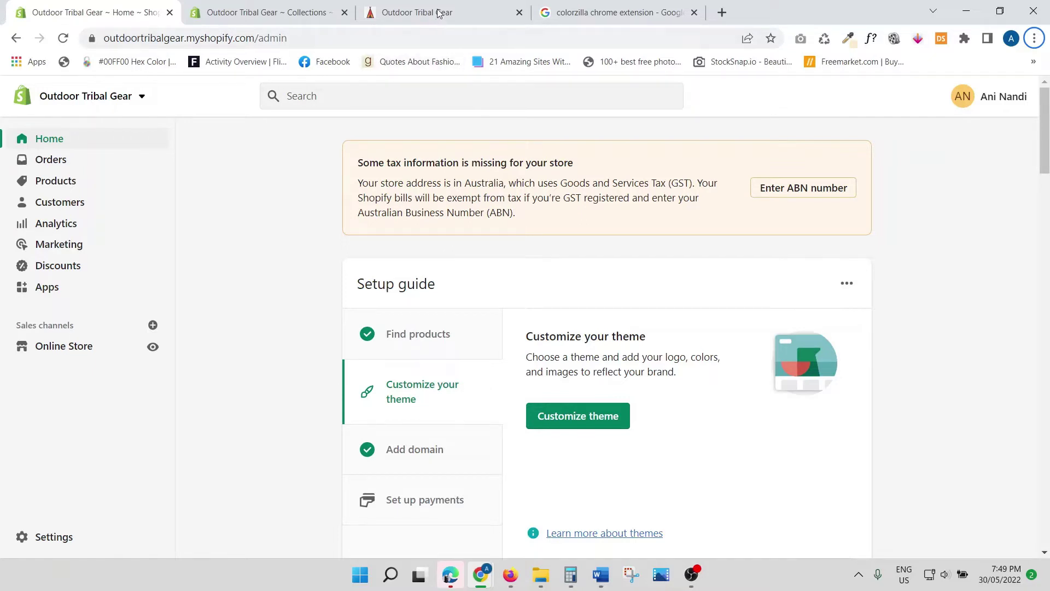
View the live online store and look over the featured Camping Wear products on its home page.
click(153, 347)
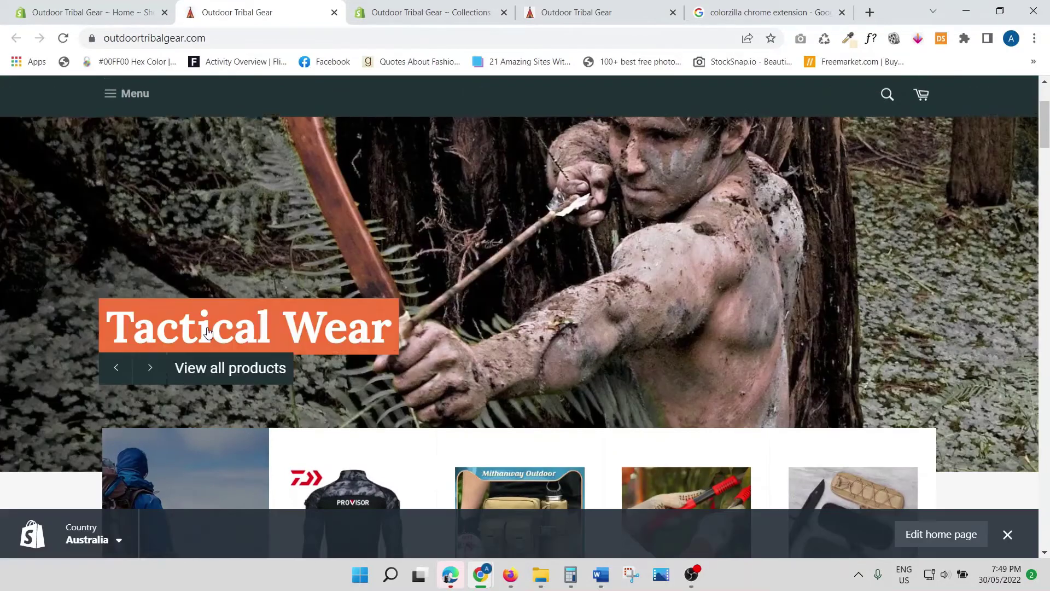
scroll(208, 331, down, 5)
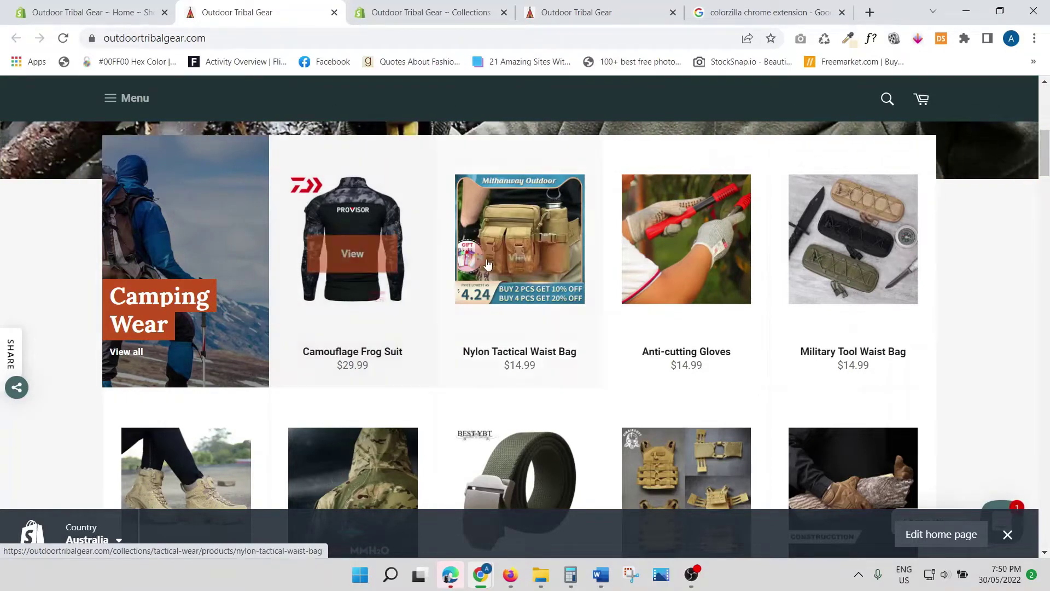
scroll(489, 264, down, 1)
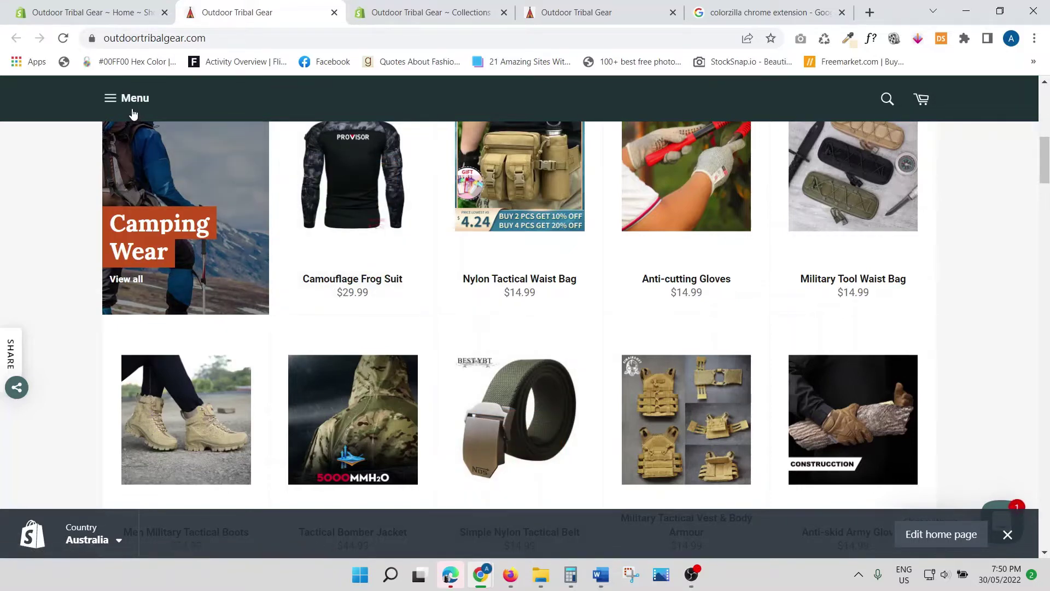
Return to the store admin and open the Camping Wear collection.
click(74, 6)
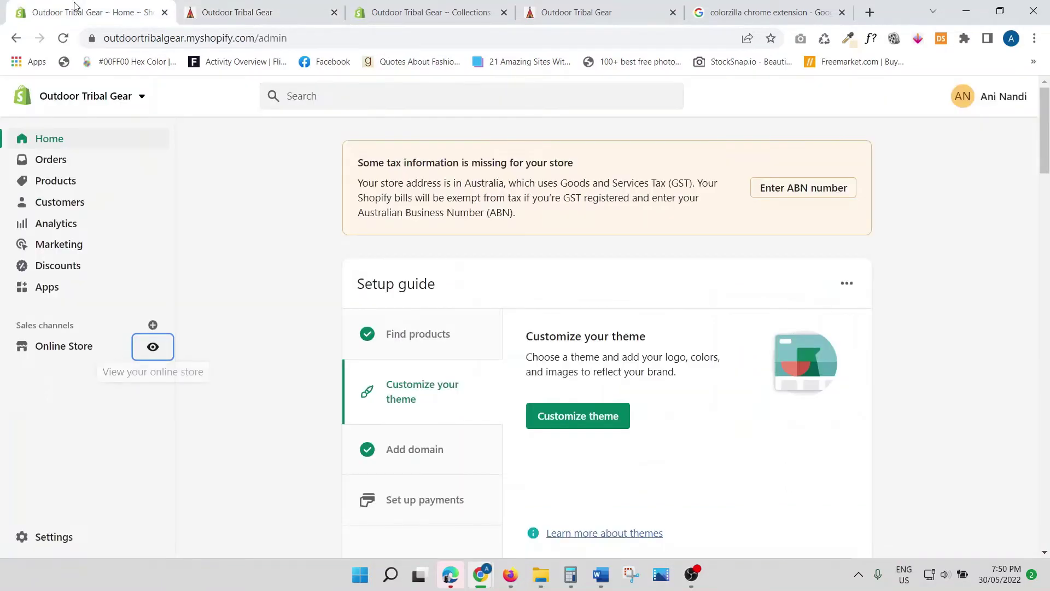
click(56, 184)
click(64, 247)
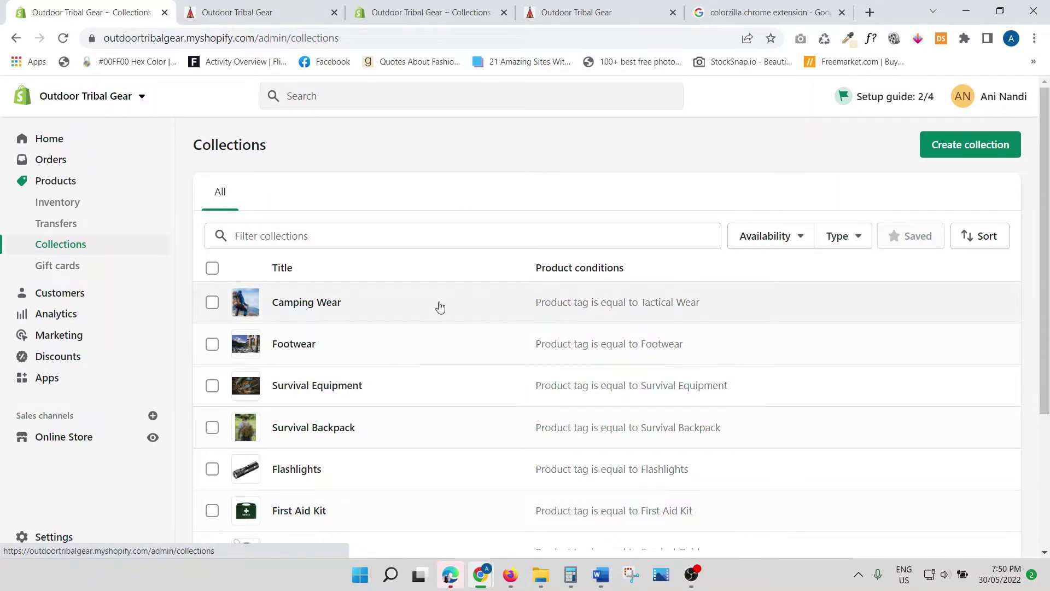
click(440, 307)
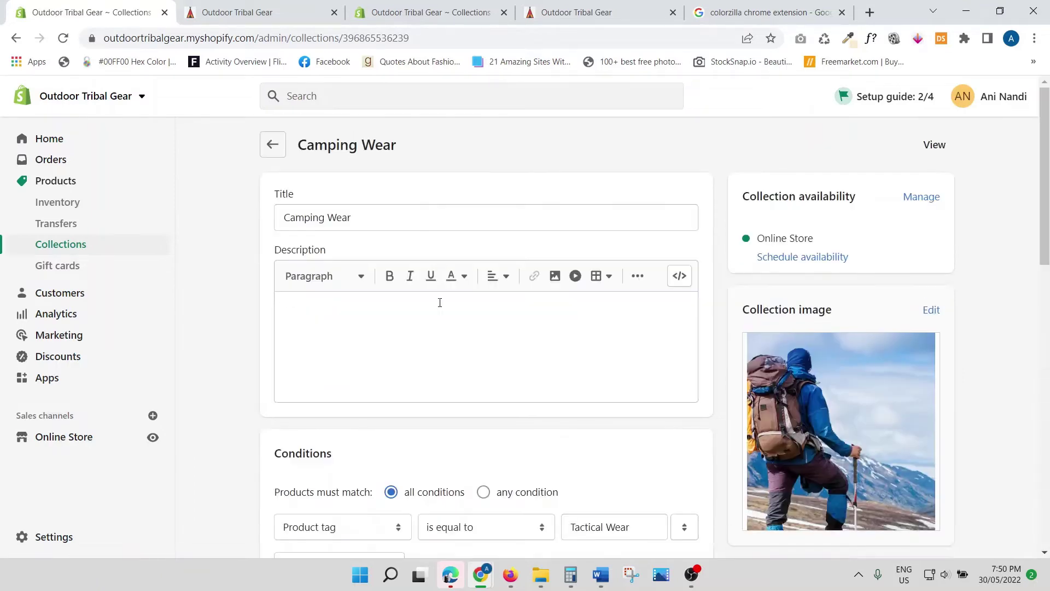
Open the Camouflage Frog Suit product from the collection and bring up its first media image in the image editor.
scroll(440, 303, down, 7)
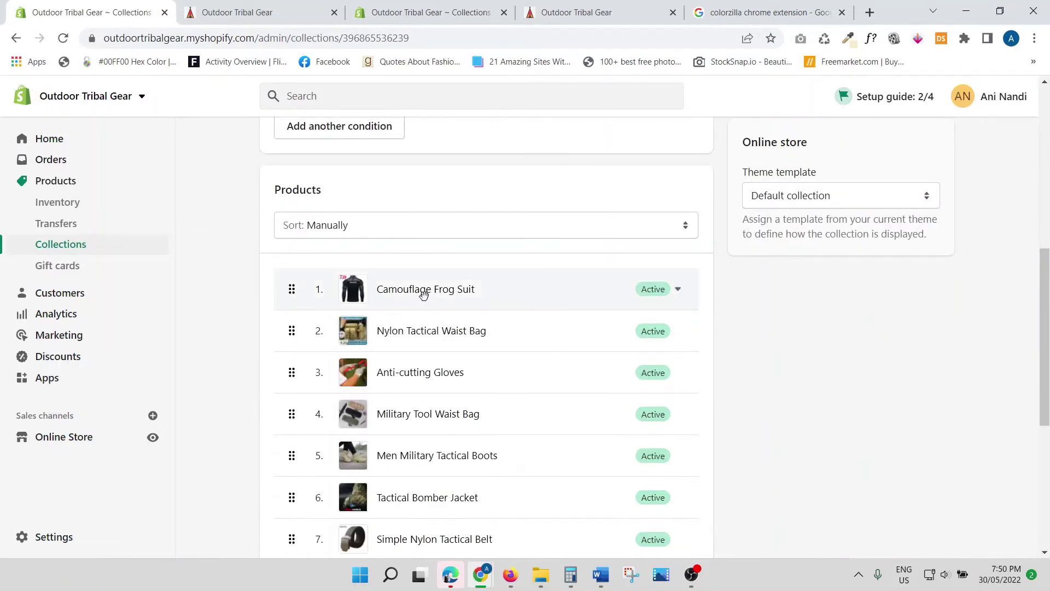
click(406, 290)
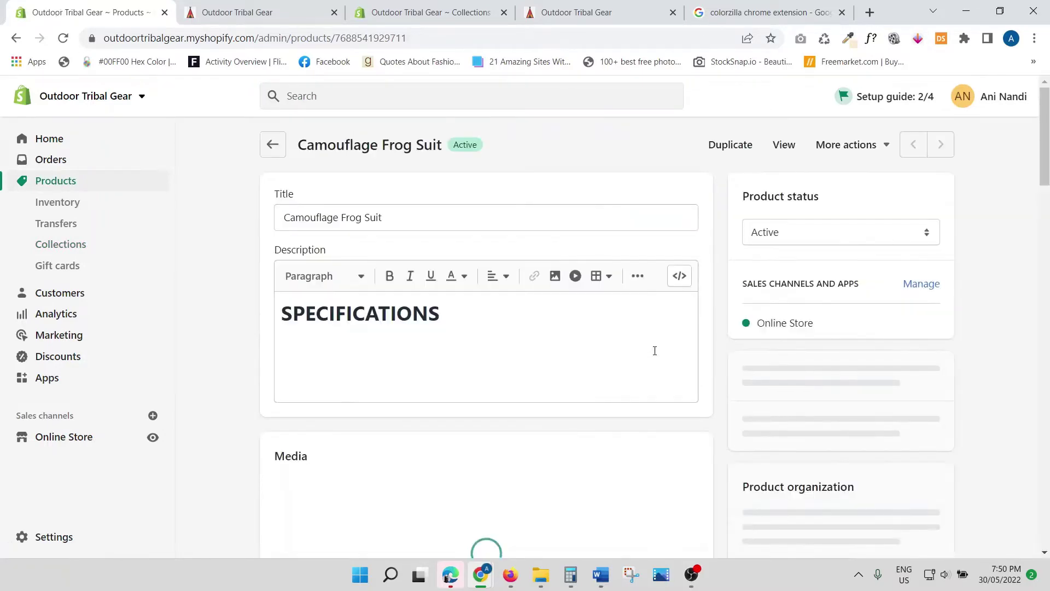
scroll(683, 334, down, 7)
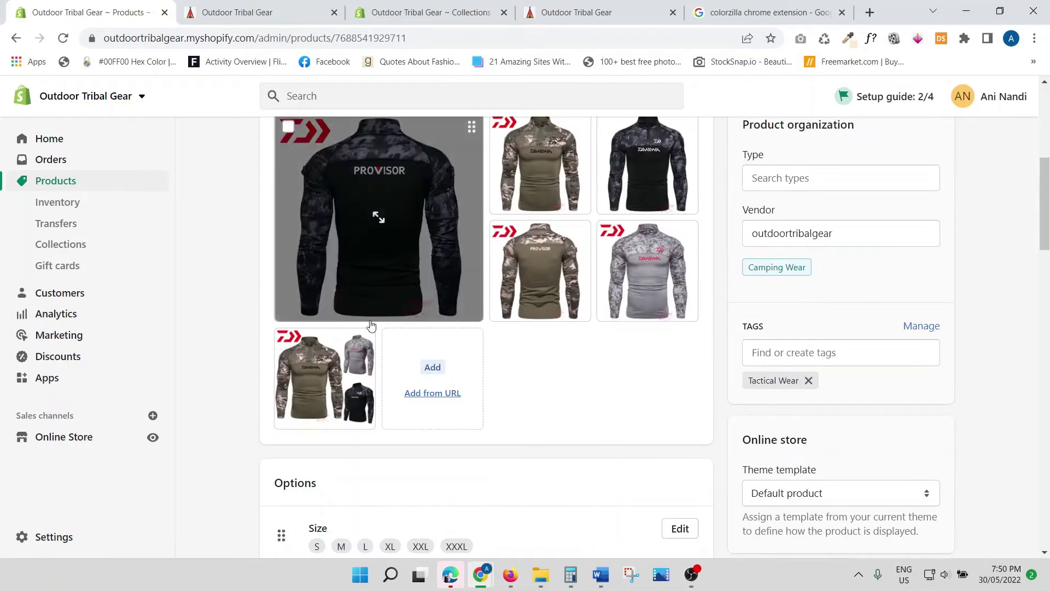
scroll(515, 296, up, 1)
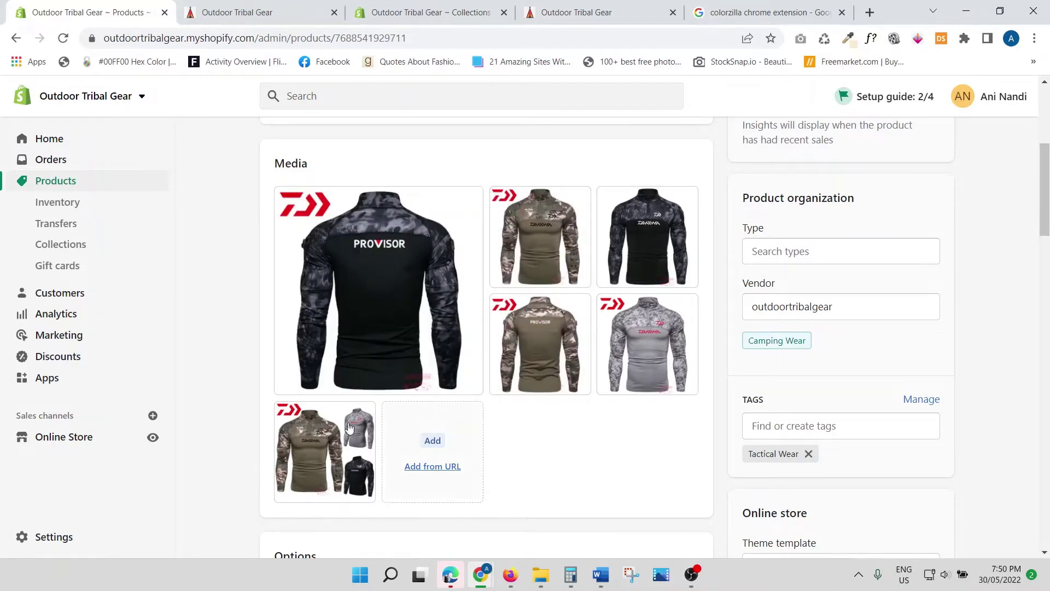
click(378, 291)
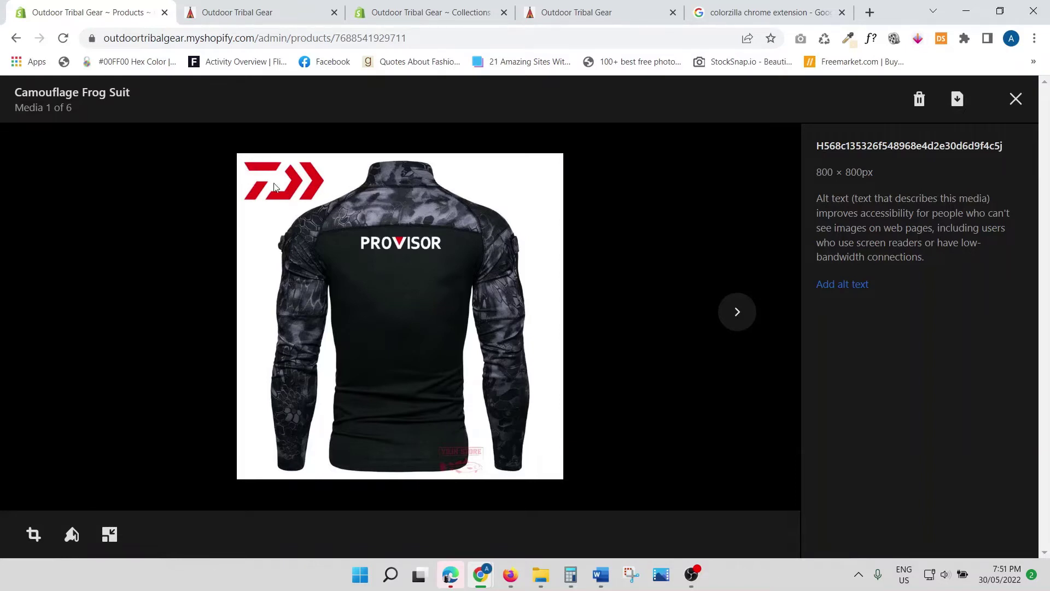
Cover the red logo in the image's upper-left corner with a slightly enlarged #FFFFFF brush, apply the drawing, and reset all changes.
click(74, 539)
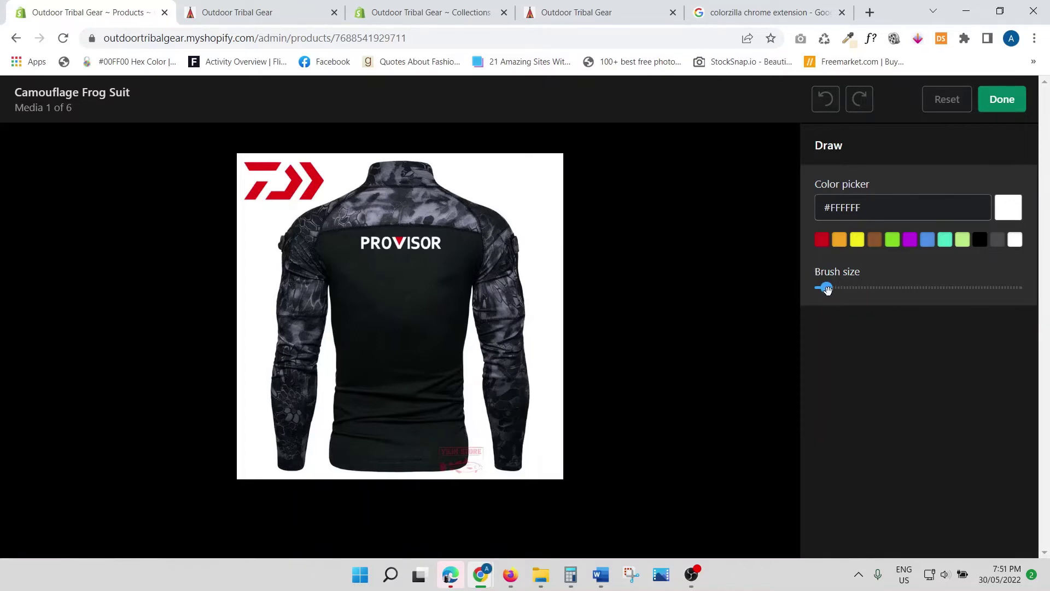
mouse_move(828, 290)
mouse_down()
mouse_move(884, 289)
mouse_move(820, 289)
mouse_move(853, 290)
mouse_up()
mouse_move(852, 287)
mouse_down()
mouse_move(836, 288)
mouse_move(949, 292)
mouse_move(853, 294)
mouse_up()
mouse_move(242, 159)
mouse_down()
mouse_move(246, 171)
mouse_move(312, 196)
mouse_move(328, 180)
mouse_move(240, 167)
mouse_move(212, 345)
mouse_up()
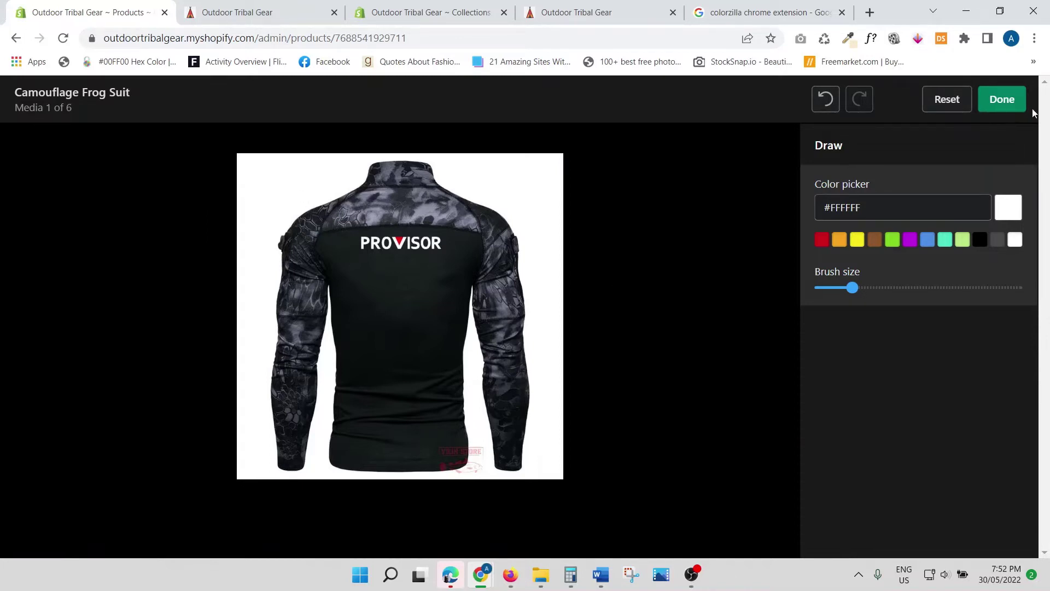
click(1002, 99)
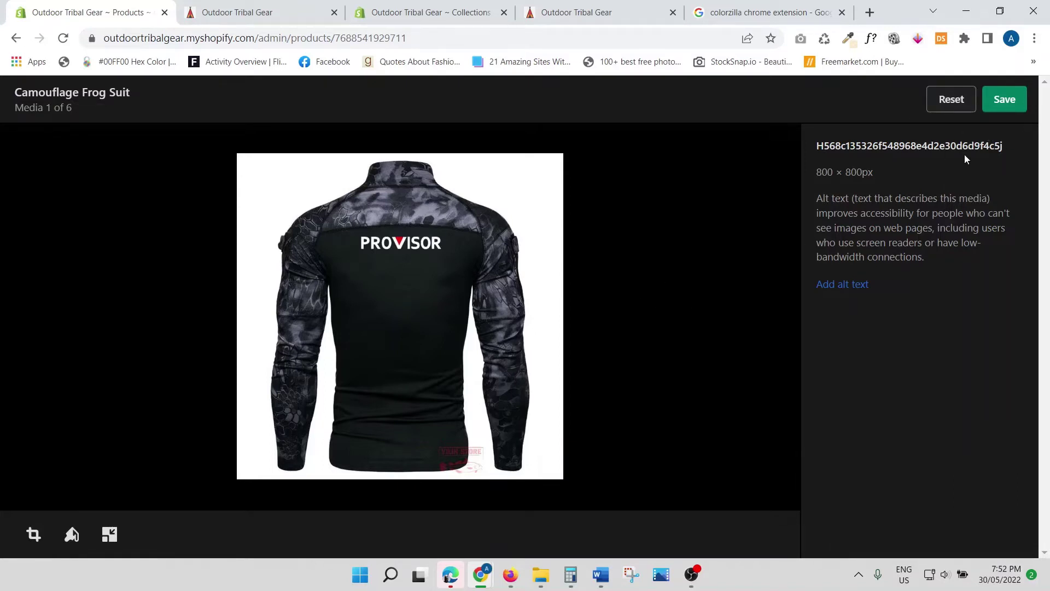
click(952, 100)
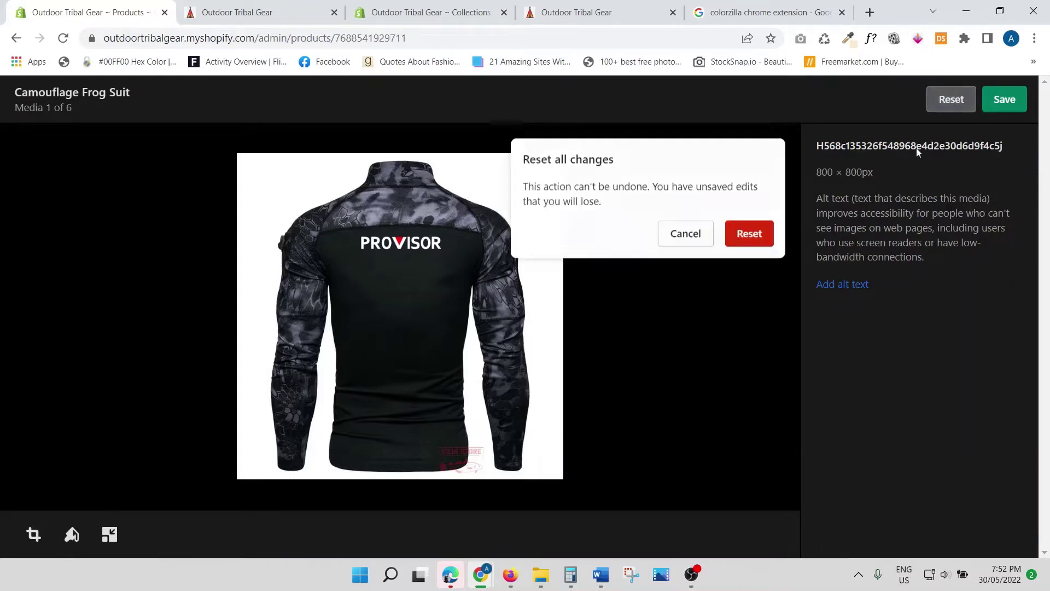
click(749, 233)
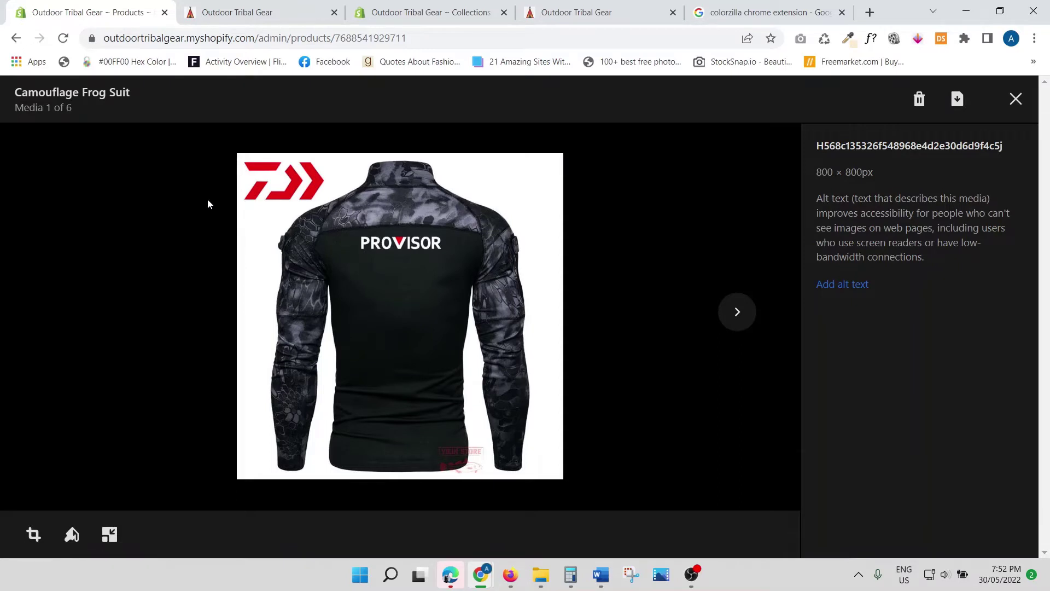
Paint over the red logo with a much larger #FFFFFF brush, and reset the drawing.
click(71, 535)
drag(826, 287, 935, 288)
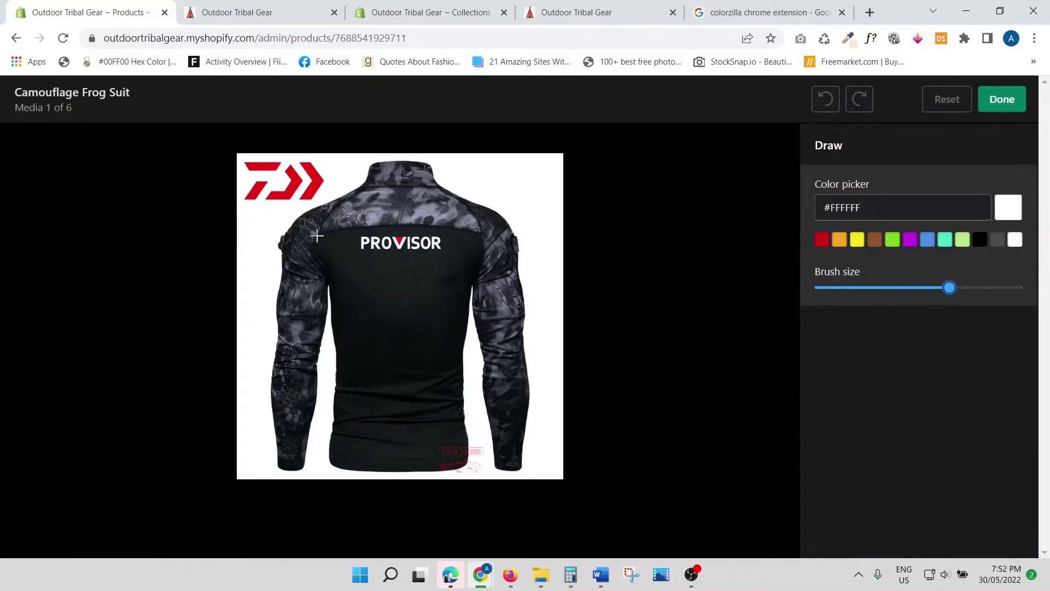
mouse_move(260, 164)
mouse_down()
mouse_move(272, 199)
mouse_move(366, 199)
mouse_up()
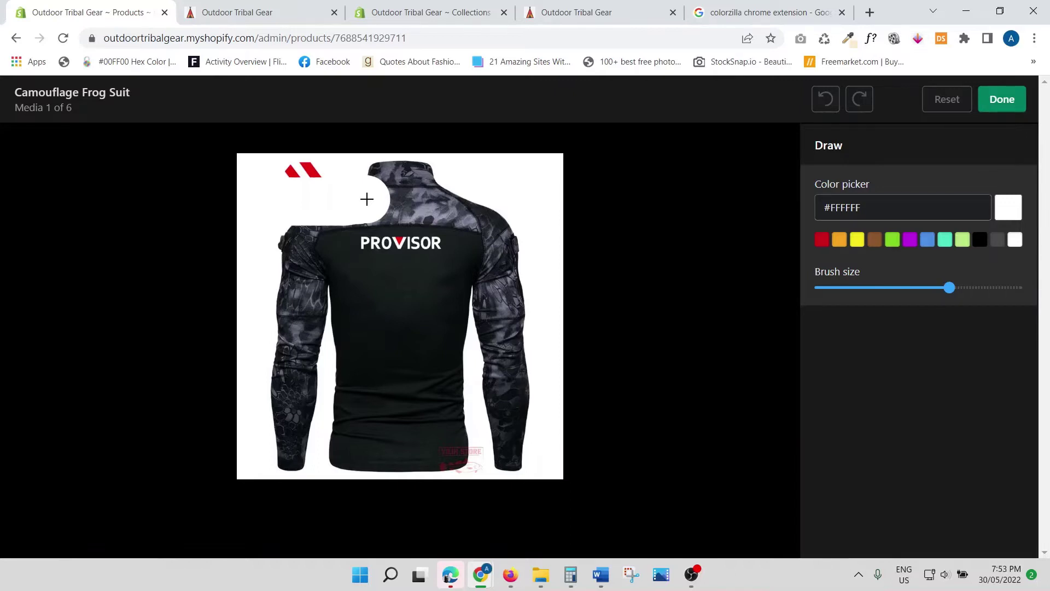
drag(366, 198, 365, 196)
drag(365, 196, 365, 196)
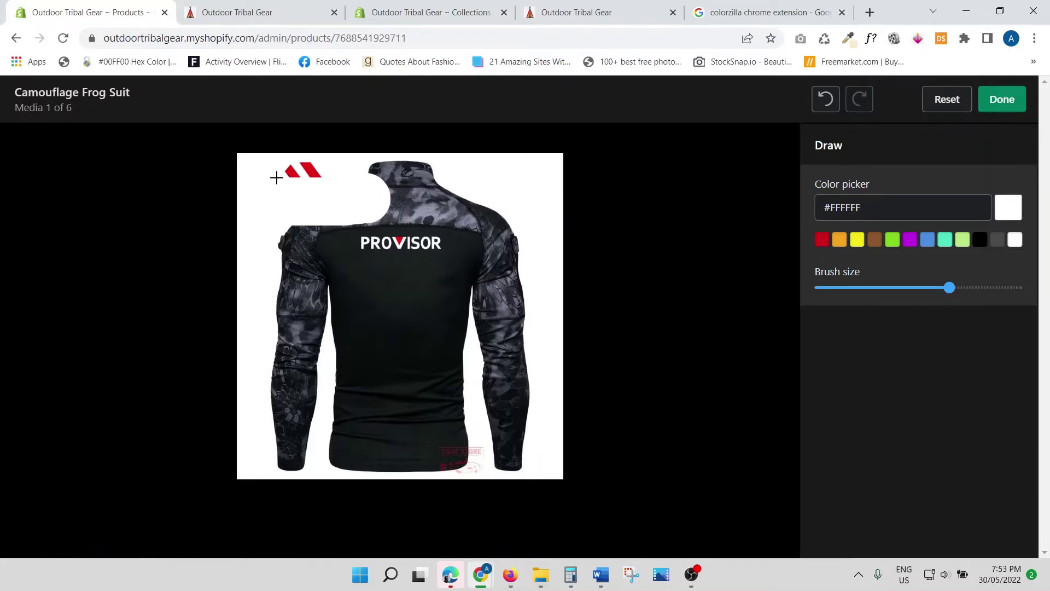
click(945, 101)
Reduce the brush size, paint the red logo out in white, and reset the drawing before leaving draw mode.
drag(949, 288, 854, 288)
mouse_move(241, 155)
mouse_down()
mouse_move(253, 164)
mouse_move(245, 191)
mouse_move(321, 182)
mouse_move(294, 164)
mouse_move(294, 199)
mouse_move(300, 192)
mouse_move(279, 168)
mouse_up()
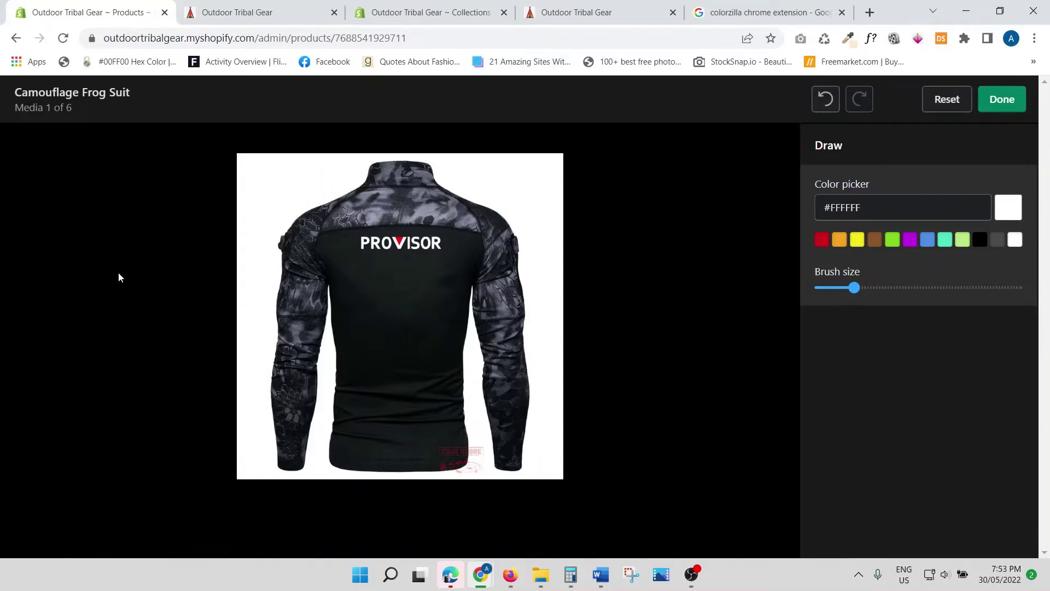
click(947, 99)
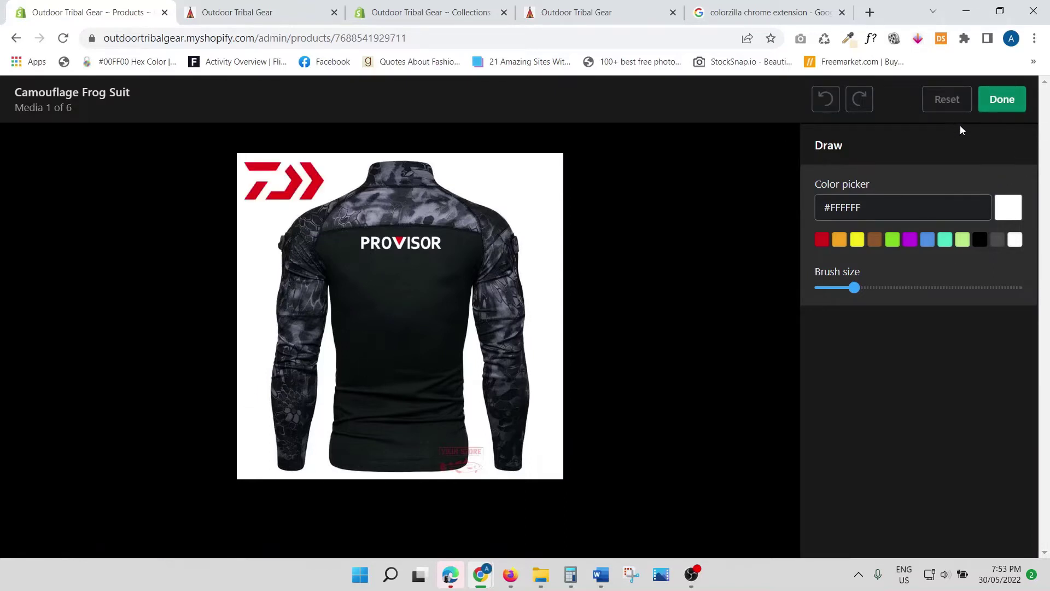
click(1013, 104)
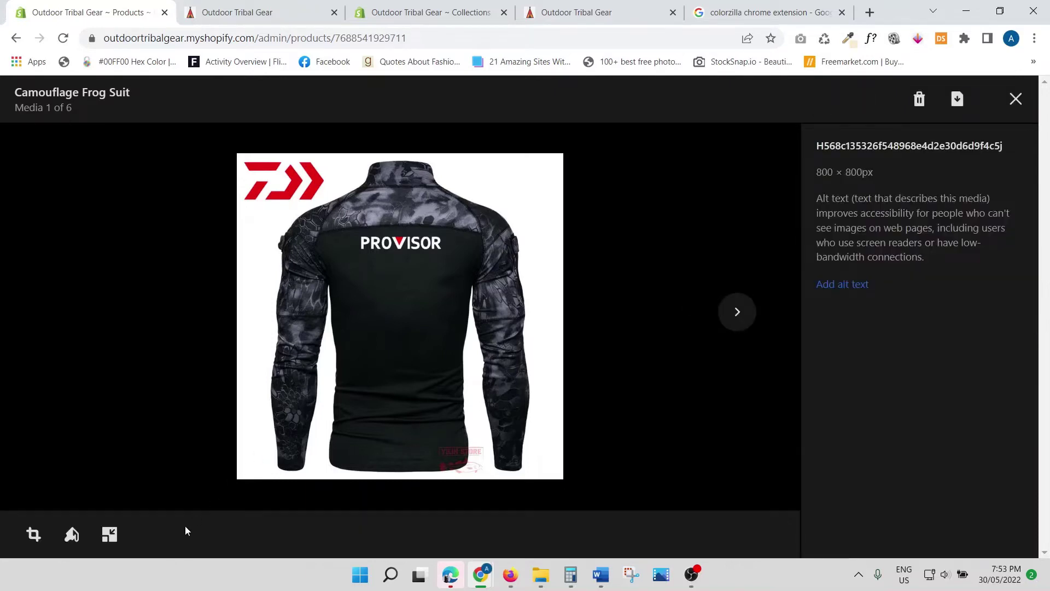
Try a Freeform crop and an 8:10 crop on the shirt image, repositioning the crop frame.
click(32, 535)
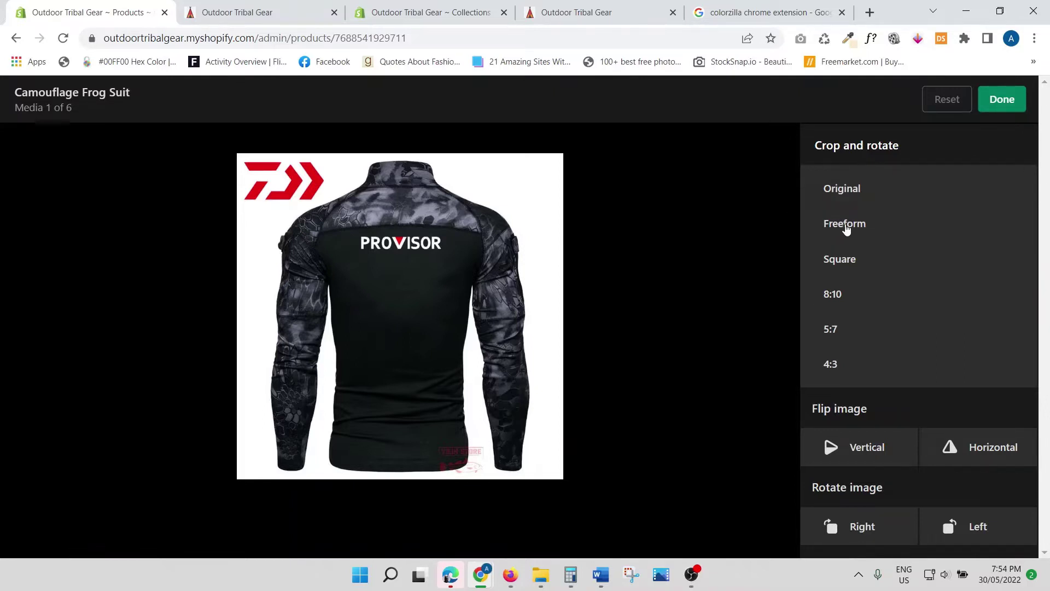
click(847, 229)
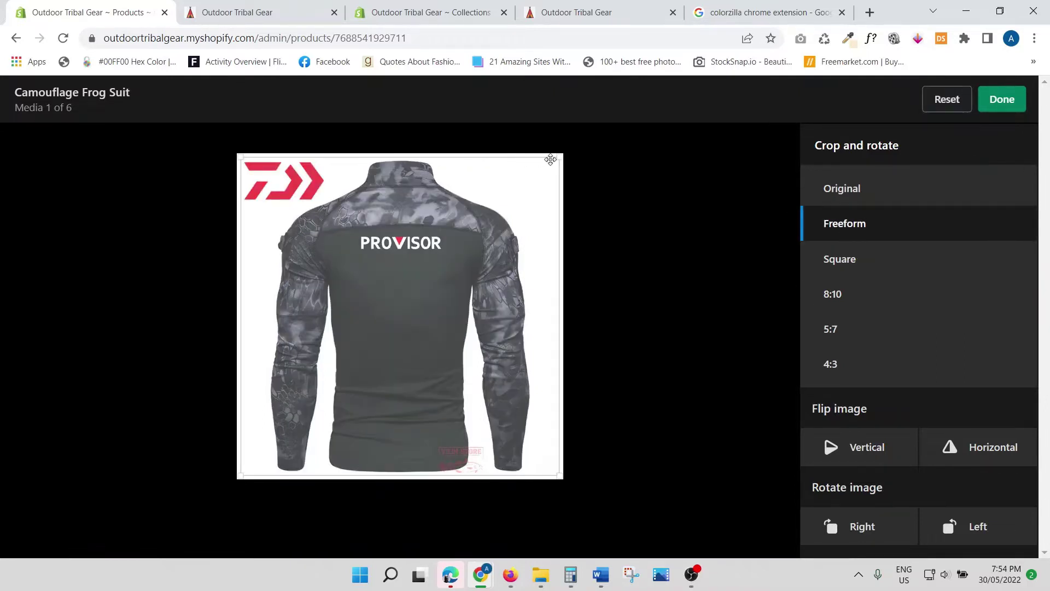
drag(557, 158, 591, 143)
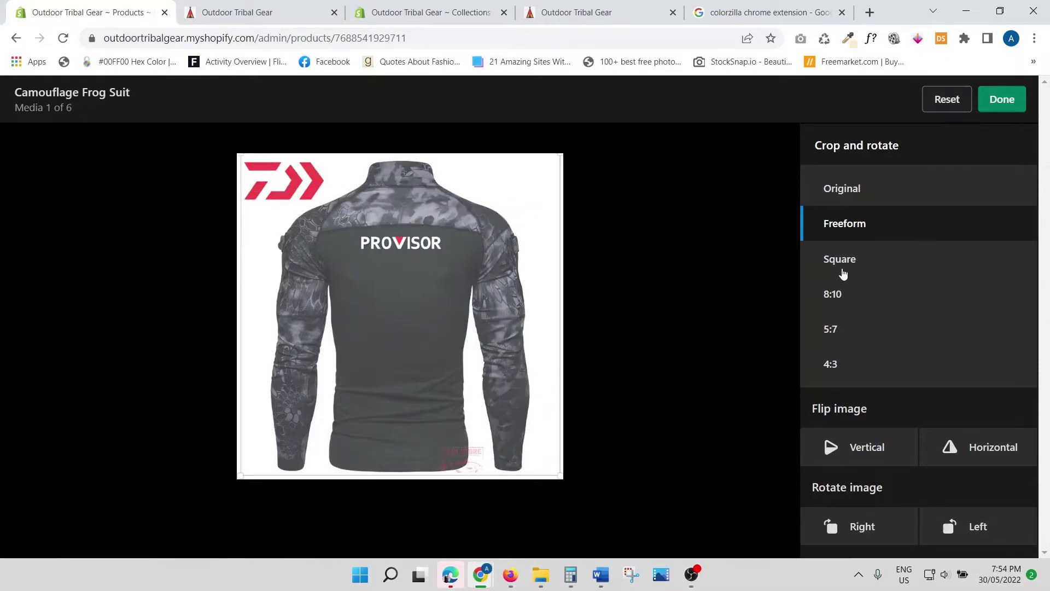
click(842, 298)
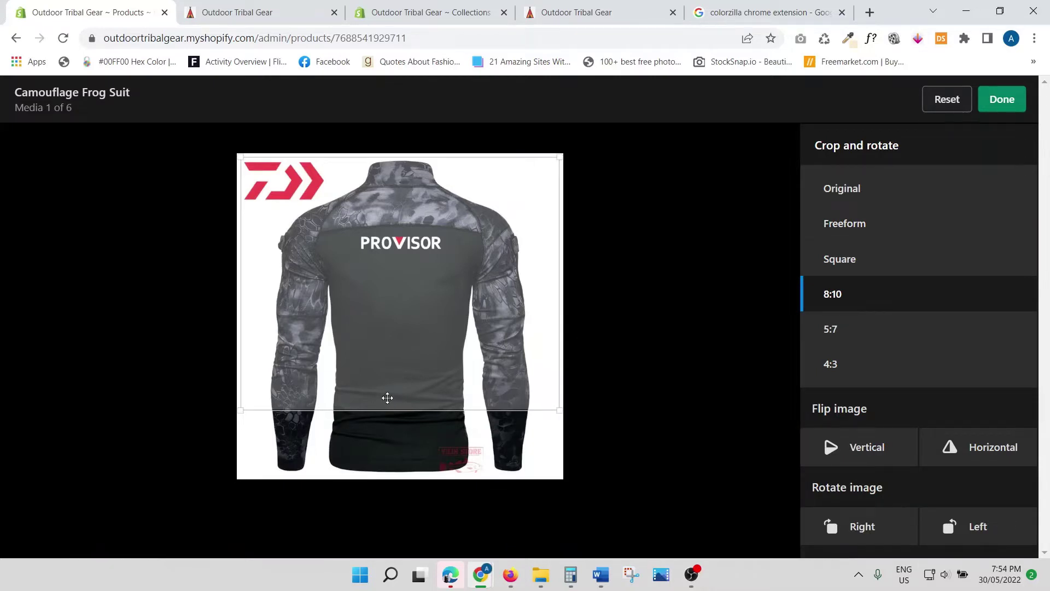
mouse_move(398, 279)
mouse_down()
mouse_move(389, 340)
mouse_move(403, 265)
mouse_move(401, 319)
mouse_move(413, 268)
mouse_up()
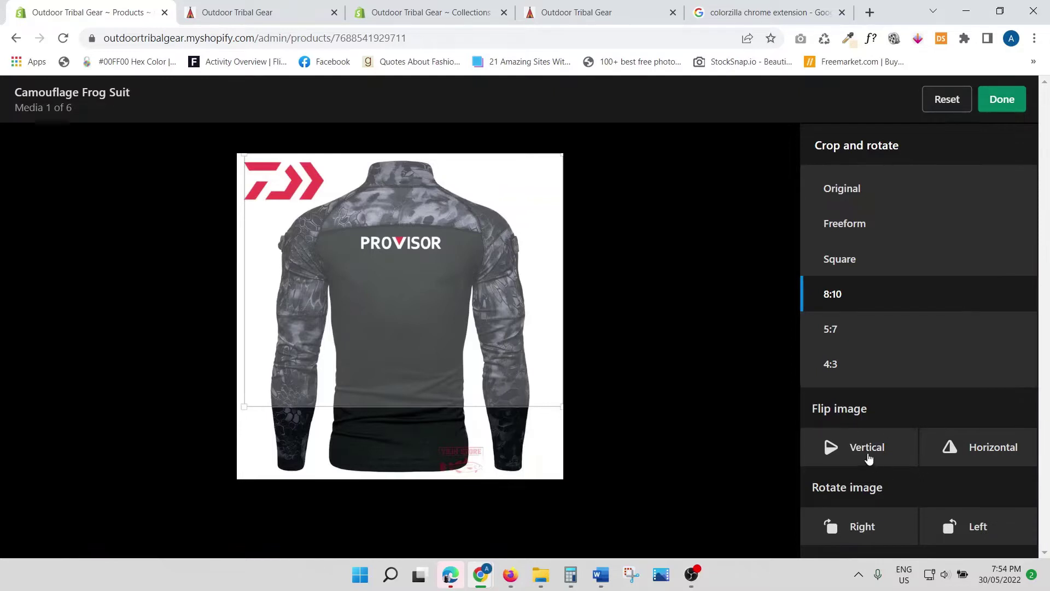
Flip the shirt image vertically, horizontally, and vertically once more.
click(870, 458)
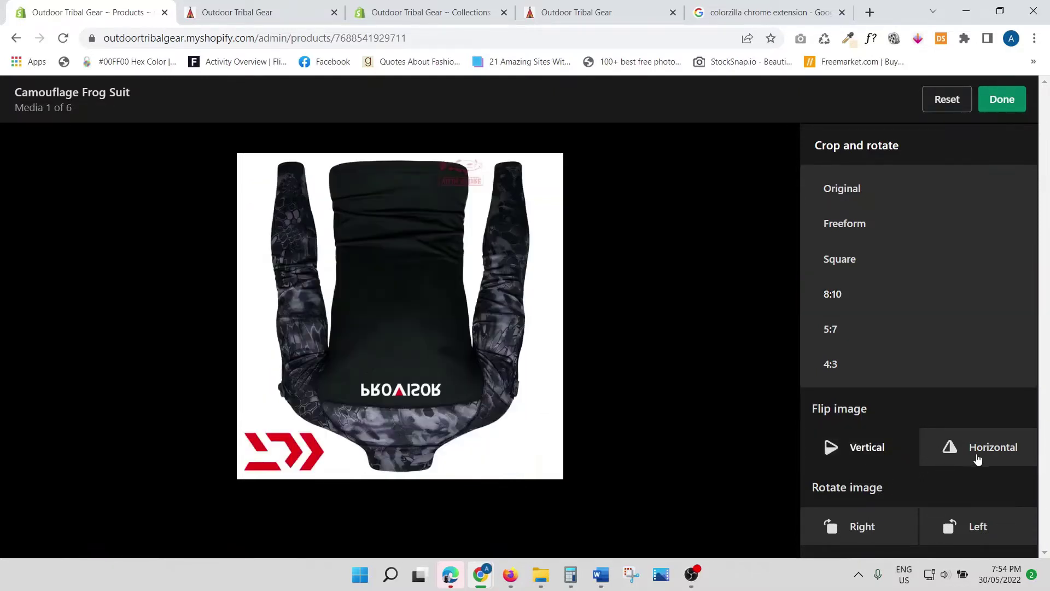
click(979, 458)
click(870, 459)
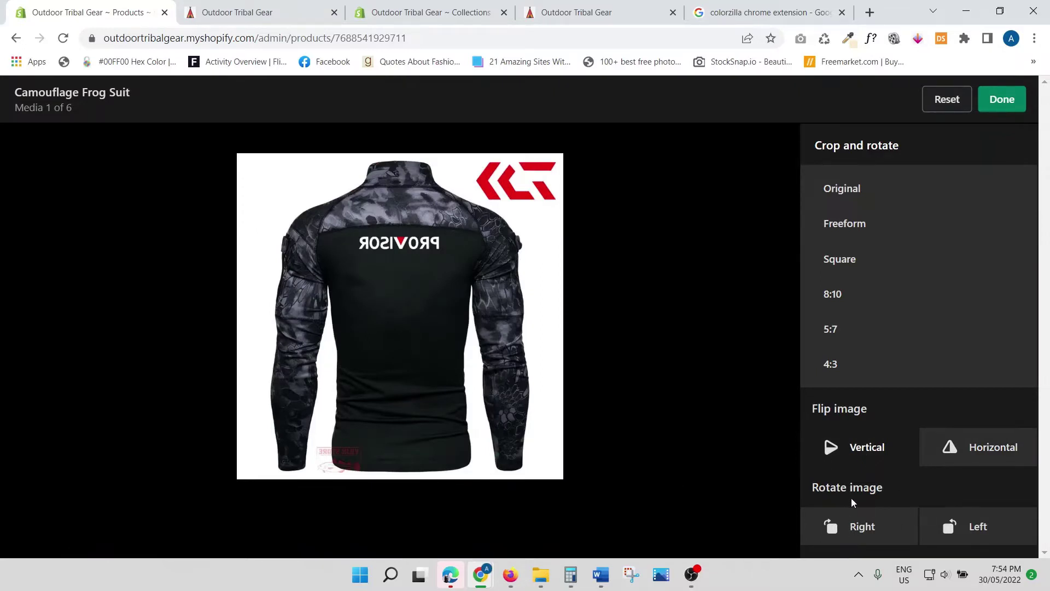
Rotate the shirt image to the right and back to the left, twice.
click(865, 537)
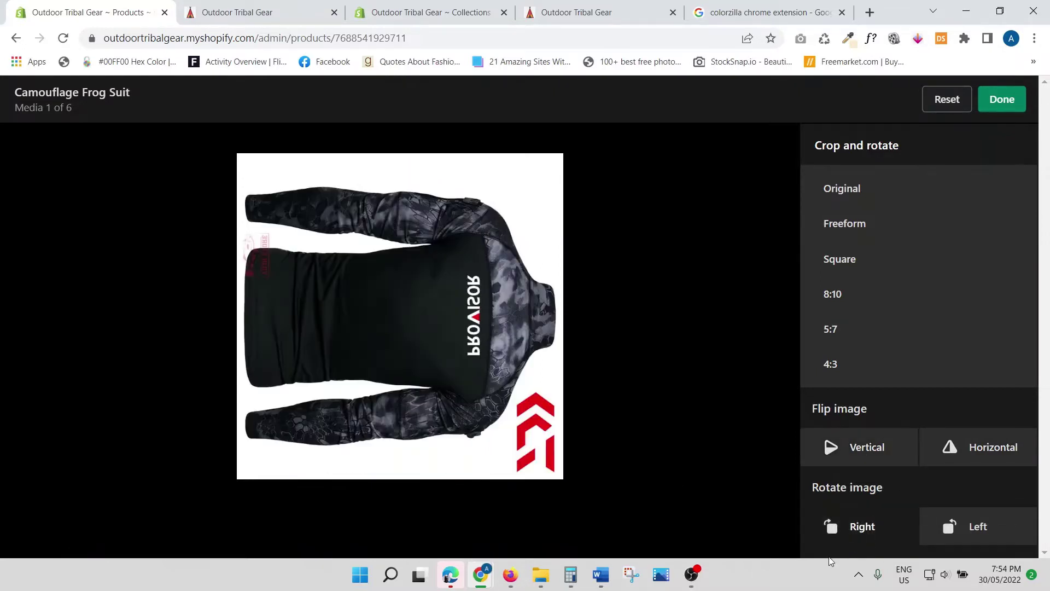
click(997, 537)
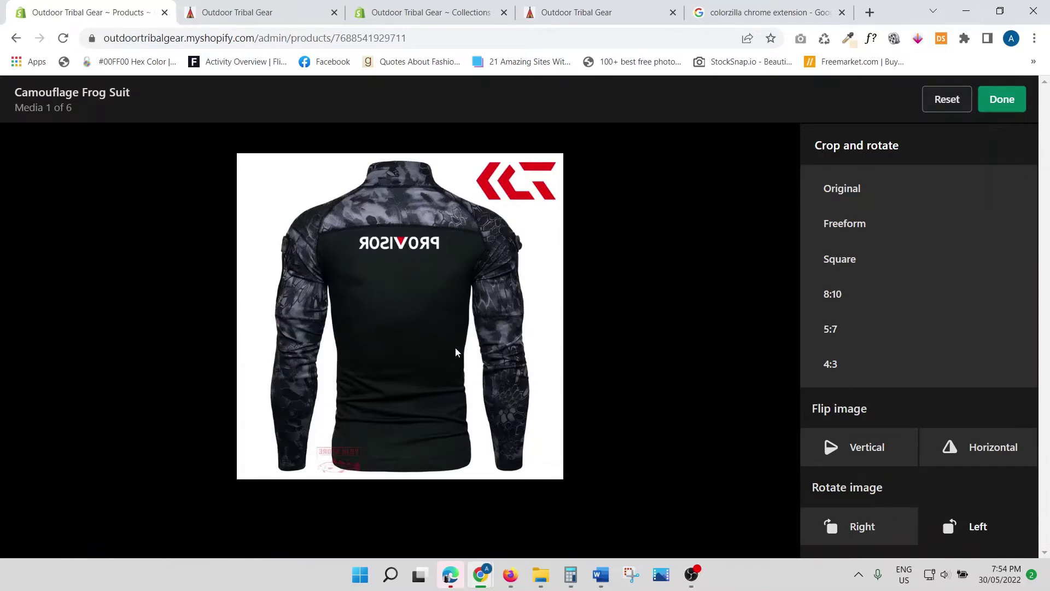
click(870, 535)
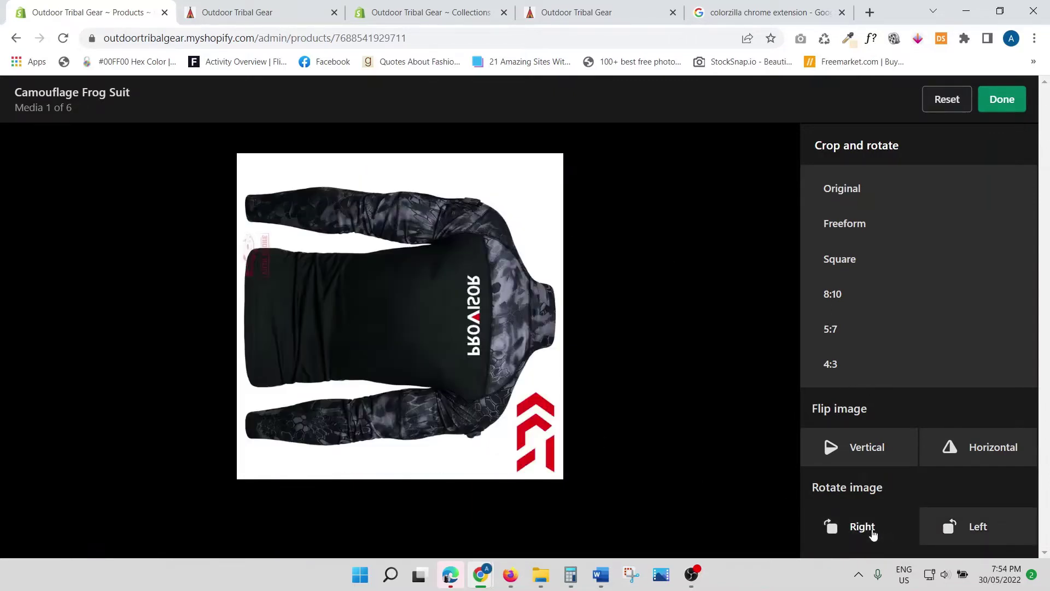
click(953, 524)
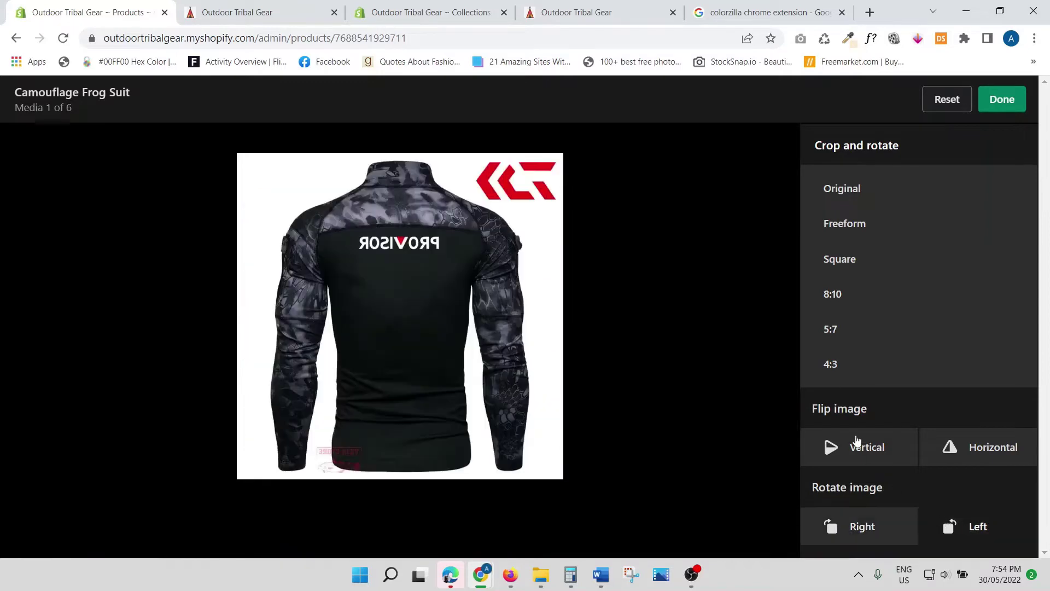
Try further combinations of vertical and horizontal flips with right and left rotations on the shirt image.
click(870, 448)
click(993, 449)
click(993, 448)
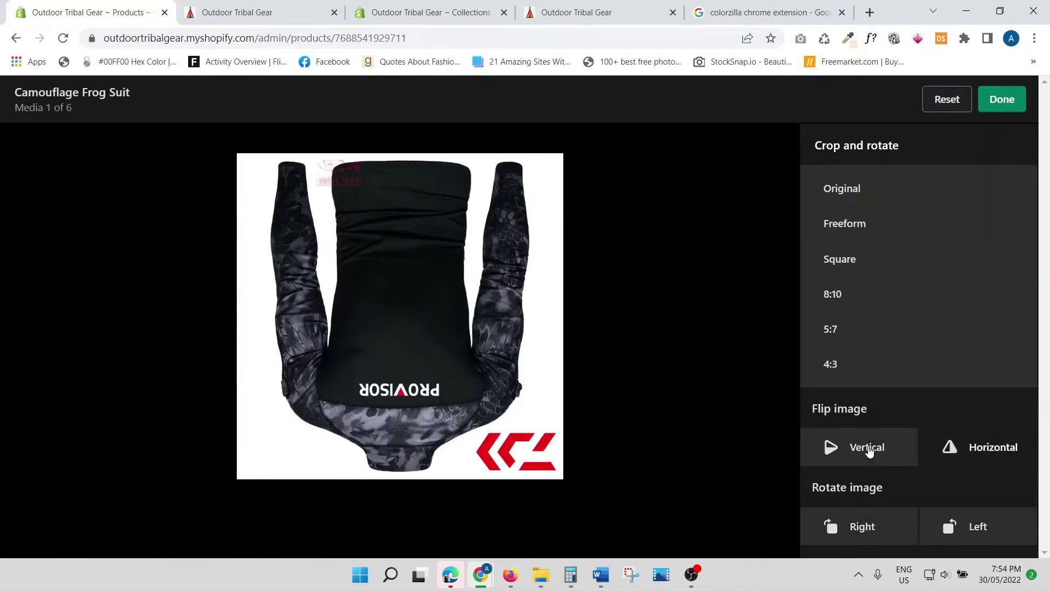
click(870, 451)
click(851, 529)
click(983, 533)
click(859, 542)
click(990, 458)
click(869, 448)
click(987, 531)
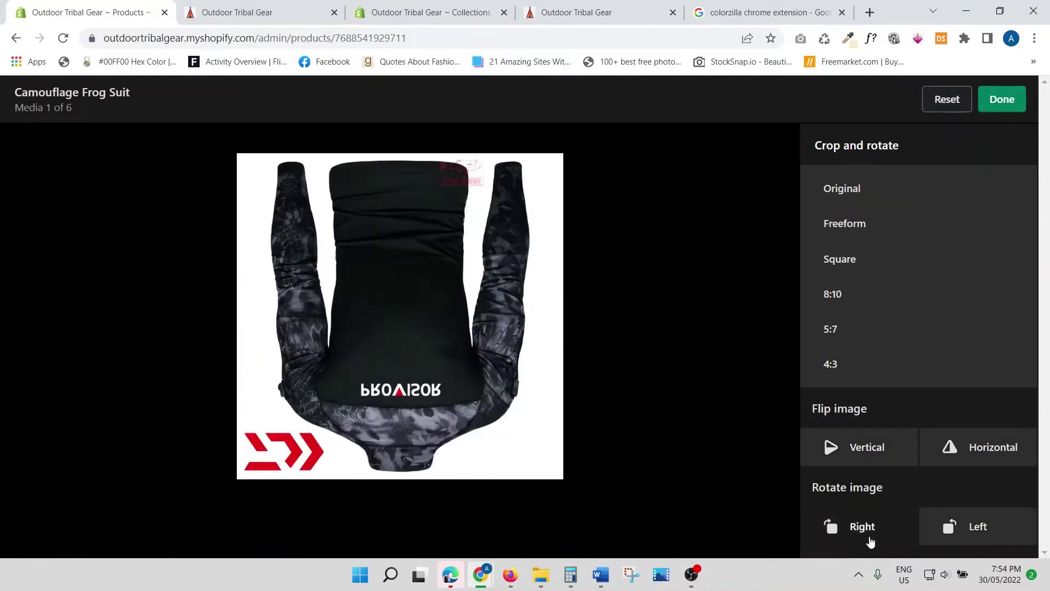
Rotate the shirt image to the right twice and reset all its flip and rotation changes.
click(869, 538)
click(865, 533)
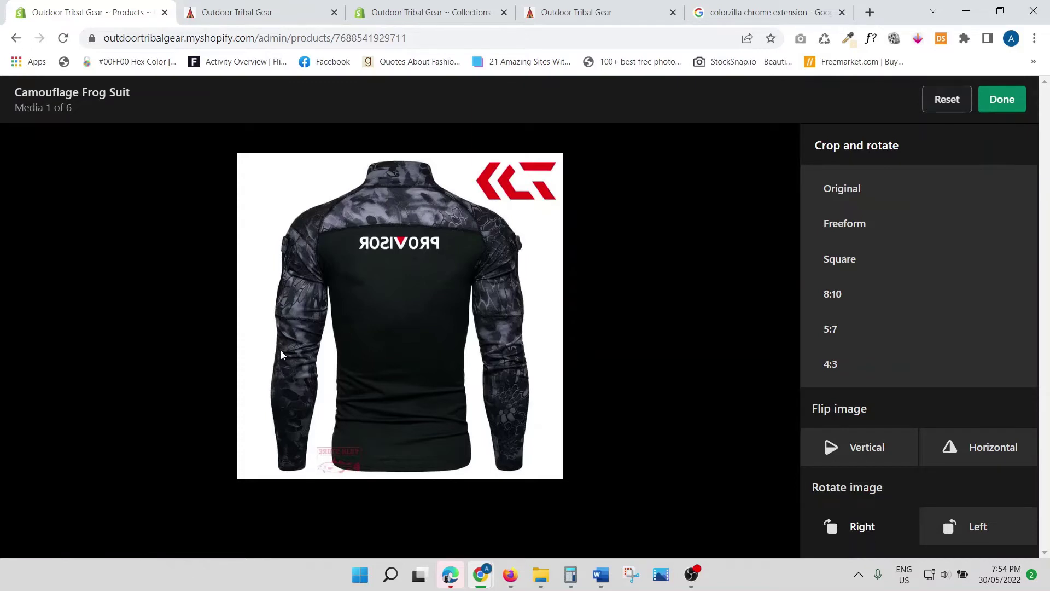
click(947, 99)
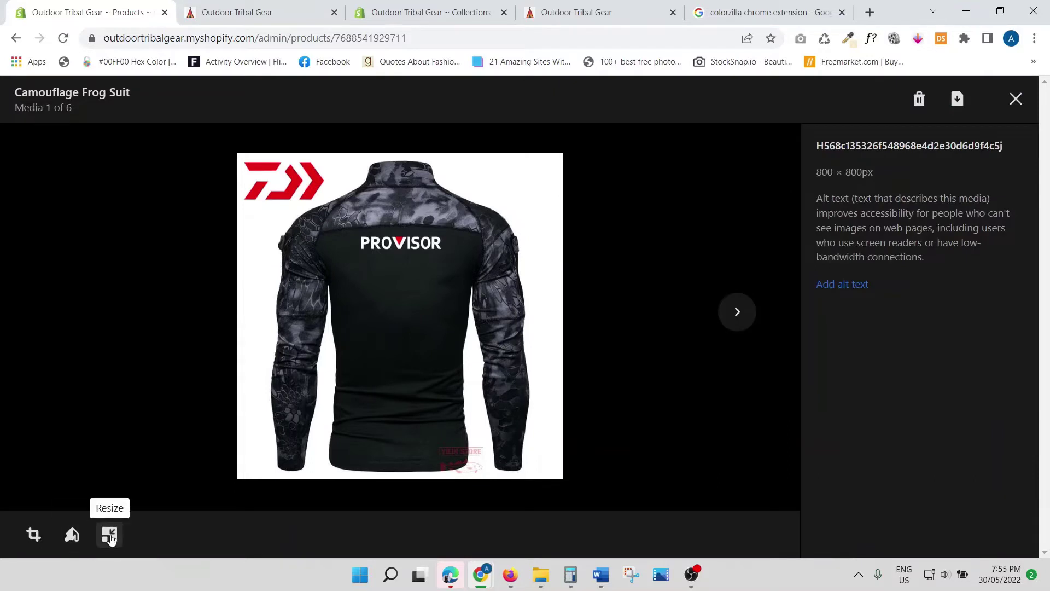
Try clearing the shirt image's width in the Resize tool, reset the dimensions and leave the tool.
click(109, 535)
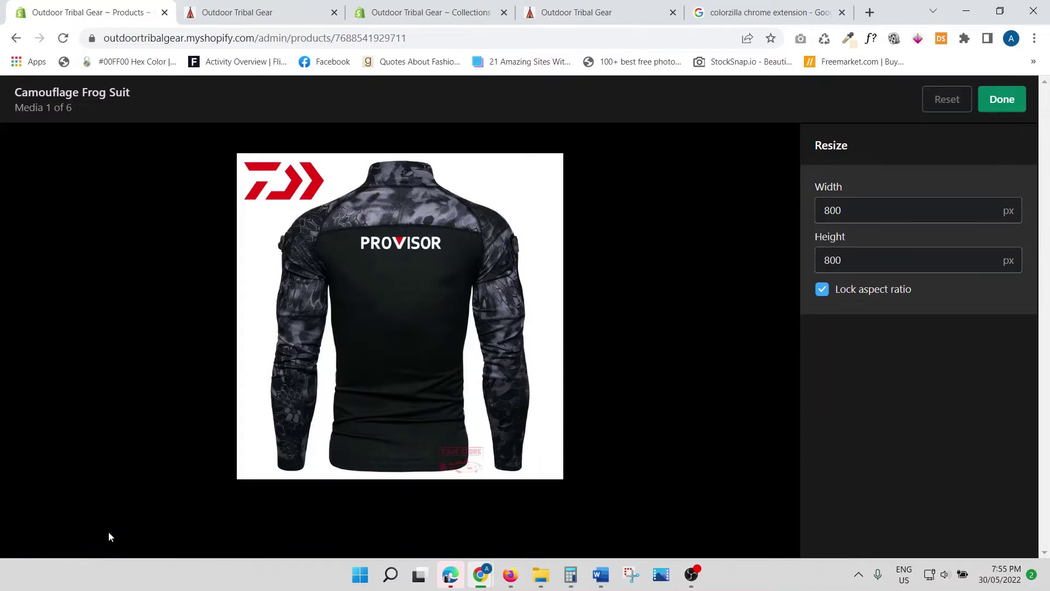
click(854, 213)
key(BackSpace)
key(BackSpace)
key(BackSpace)
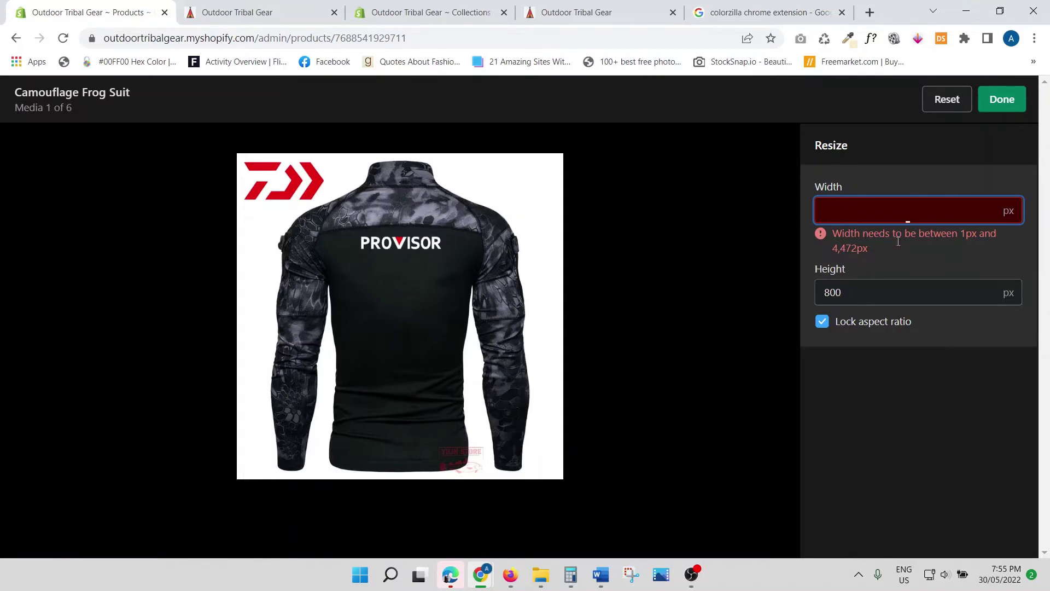
click(845, 288)
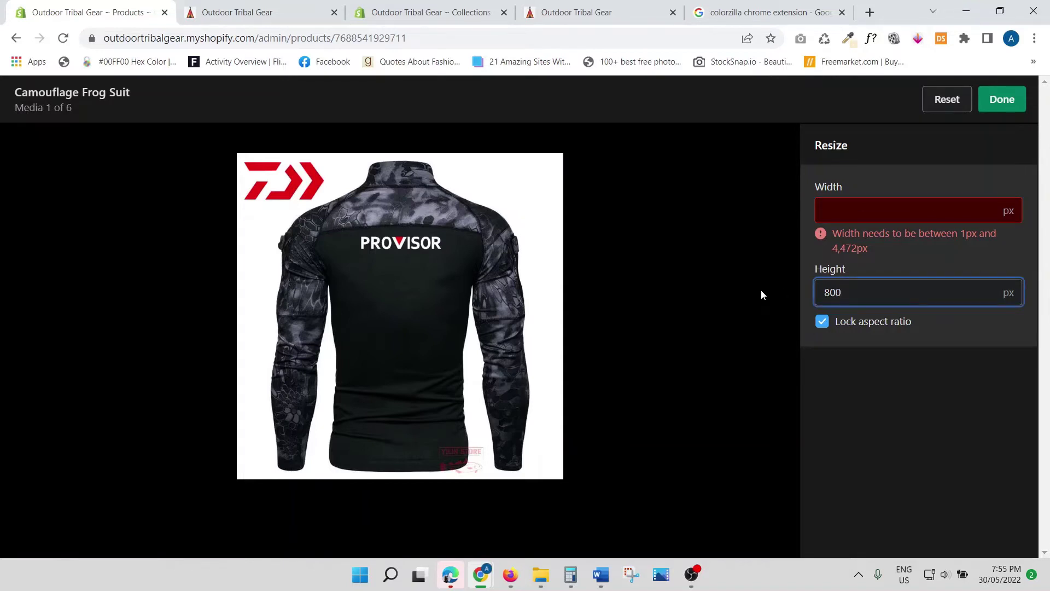
click(954, 106)
click(1002, 100)
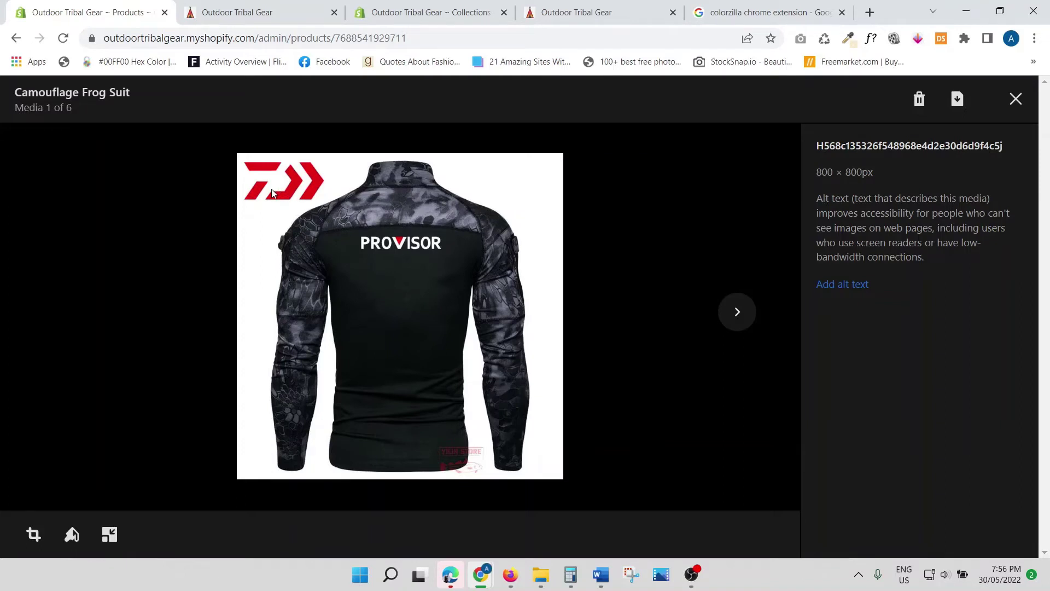
Paint over the red logo on the shirt image in white (#FFFFFF) with an enlarged brush and save the drawing.
click(72, 534)
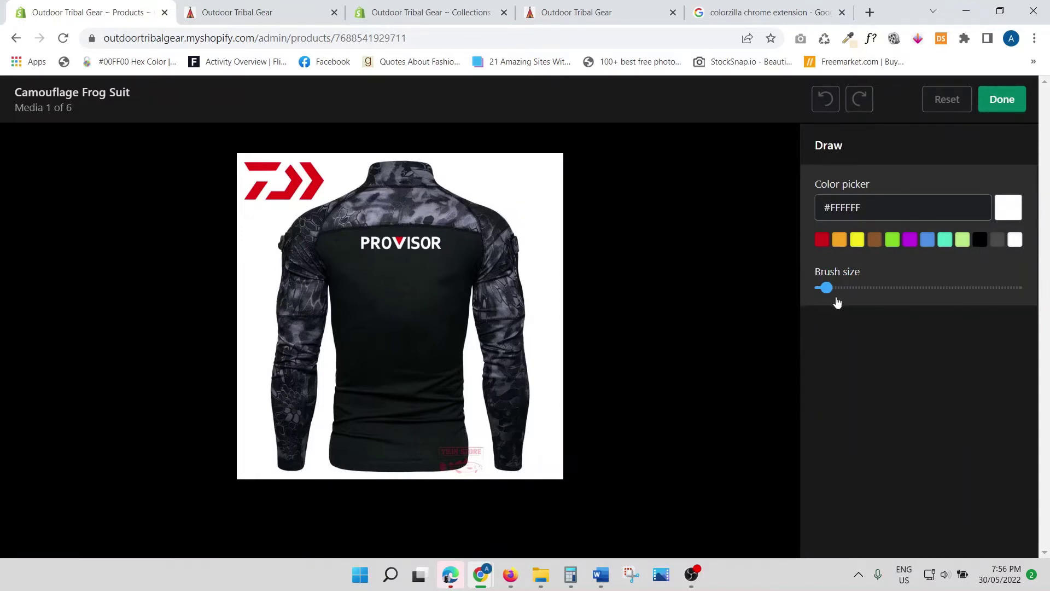
drag(826, 287, 861, 287)
mouse_move(242, 160)
mouse_down()
mouse_move(303, 192)
mouse_move(235, 176)
mouse_move(309, 195)
mouse_move(305, 159)
mouse_move(279, 178)
mouse_move(303, 164)
mouse_up()
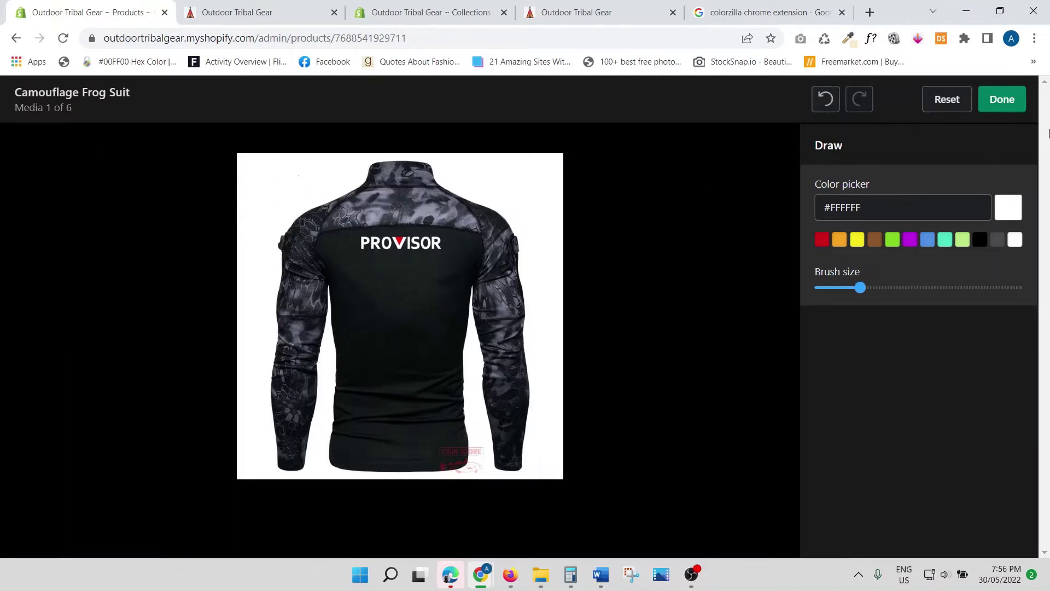
click(1013, 104)
click(1013, 102)
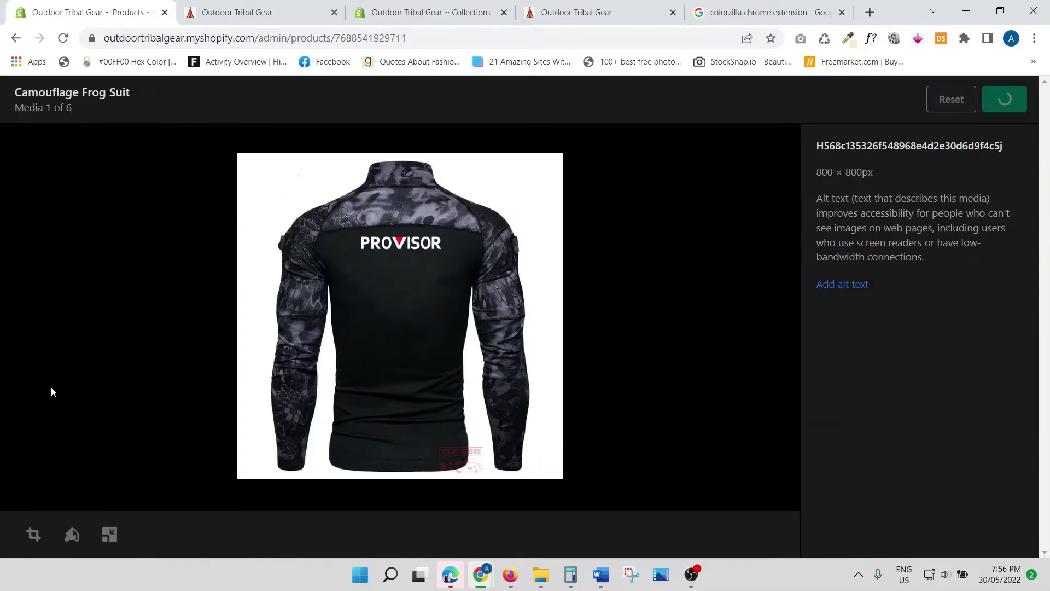
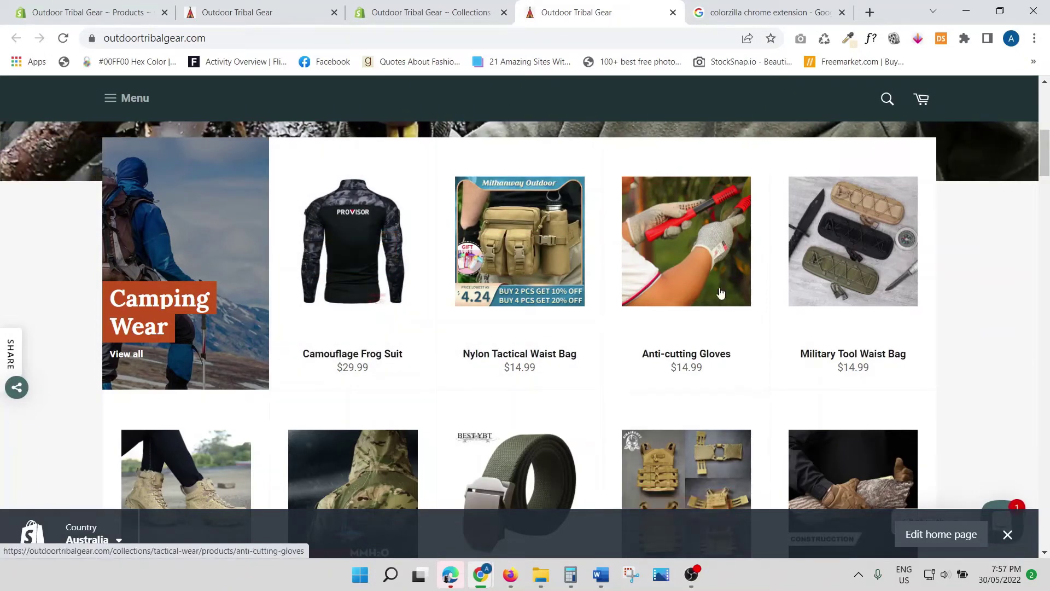
Find the Simple Nylon Tactical Belt in the admin collection's product list and open its media section.
scroll(706, 292, down, 1)
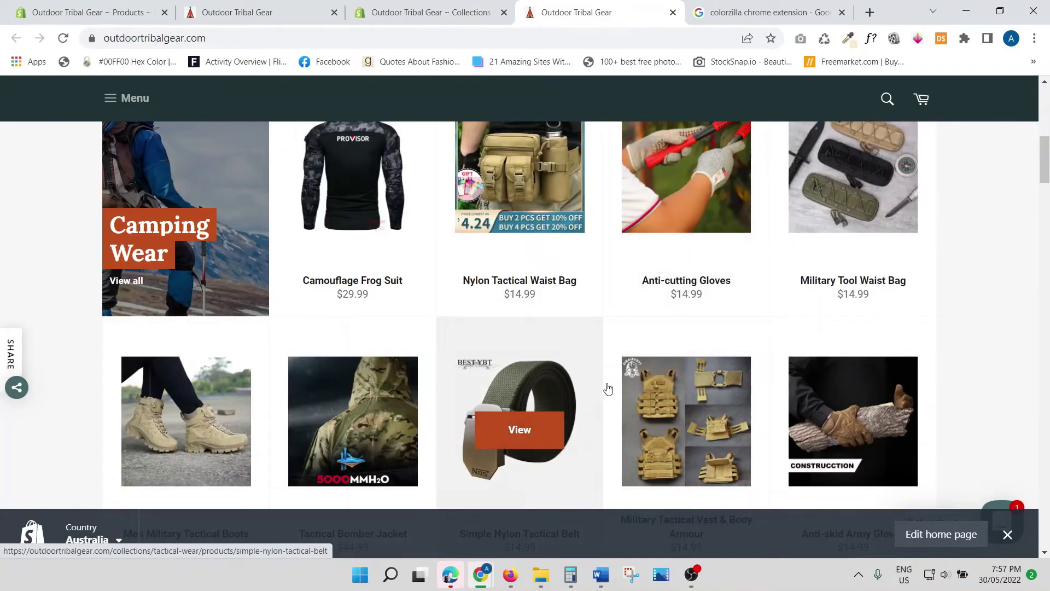
click(432, 12)
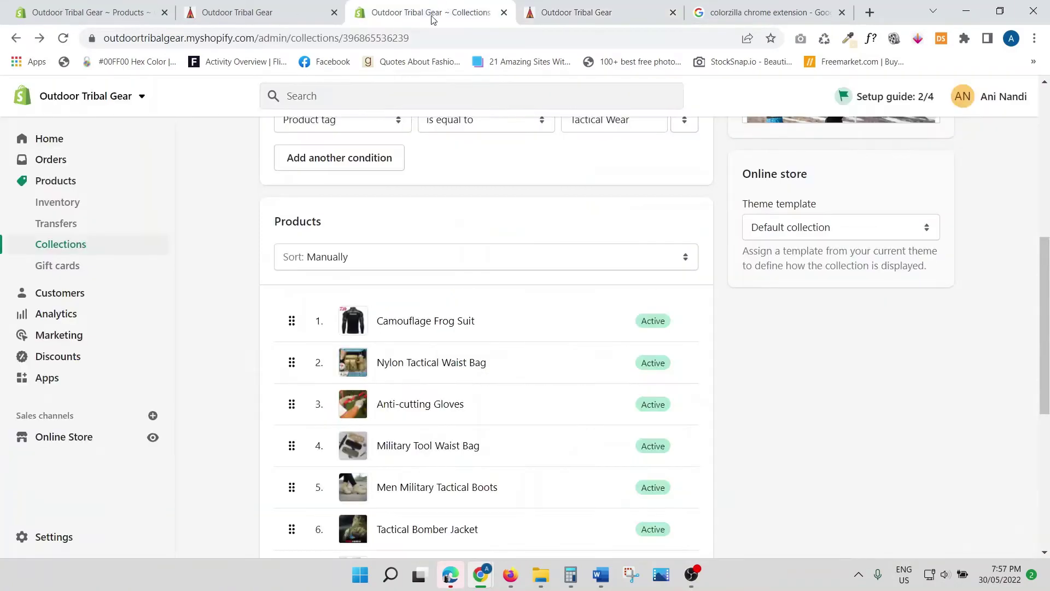
scroll(482, 371, down, 3)
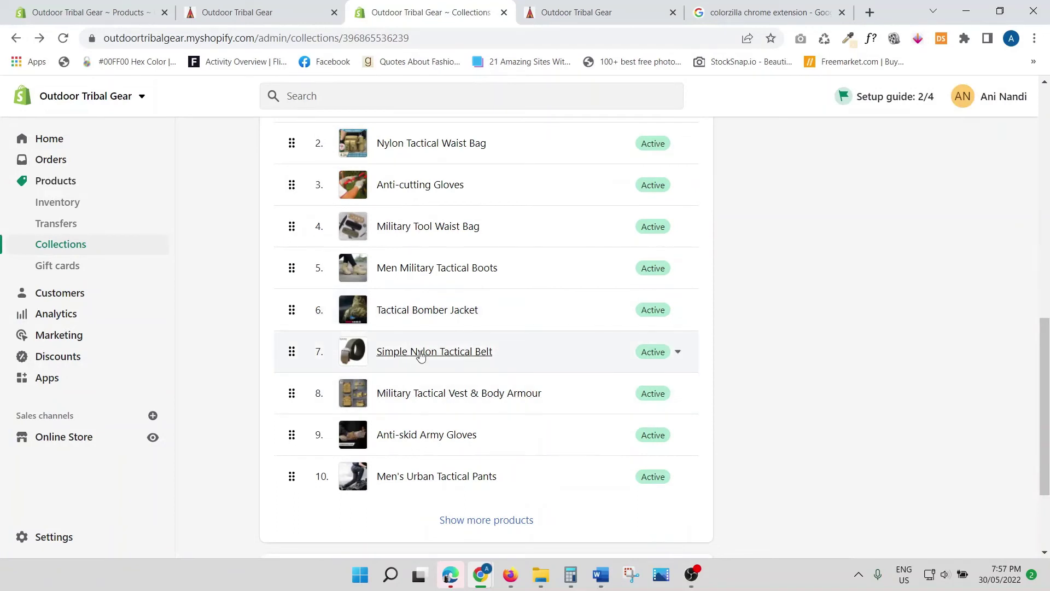
click(421, 353)
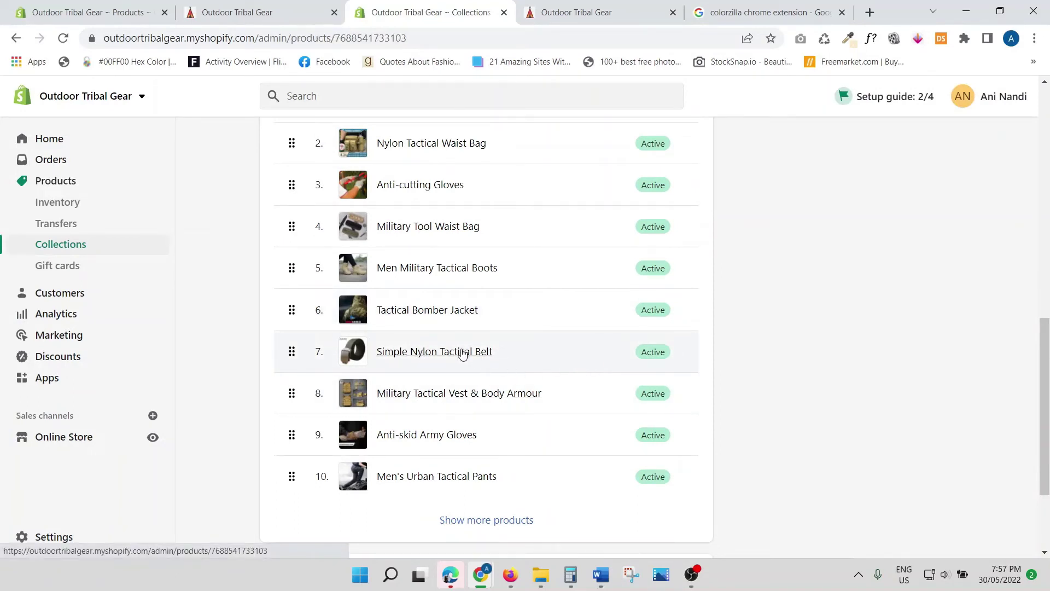
scroll(896, 312, down, 3)
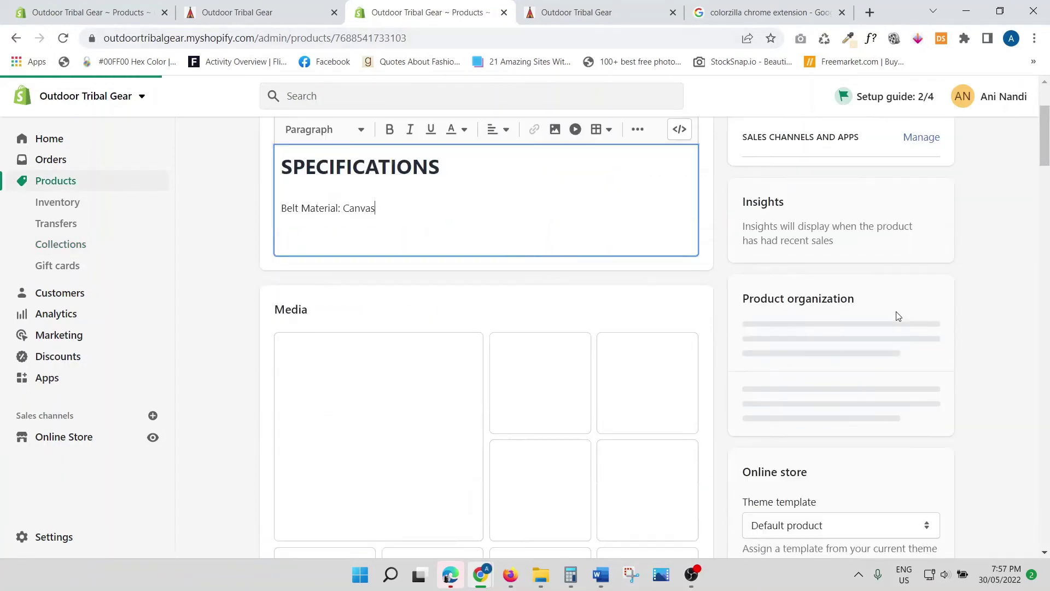
scroll(896, 310, down, 3)
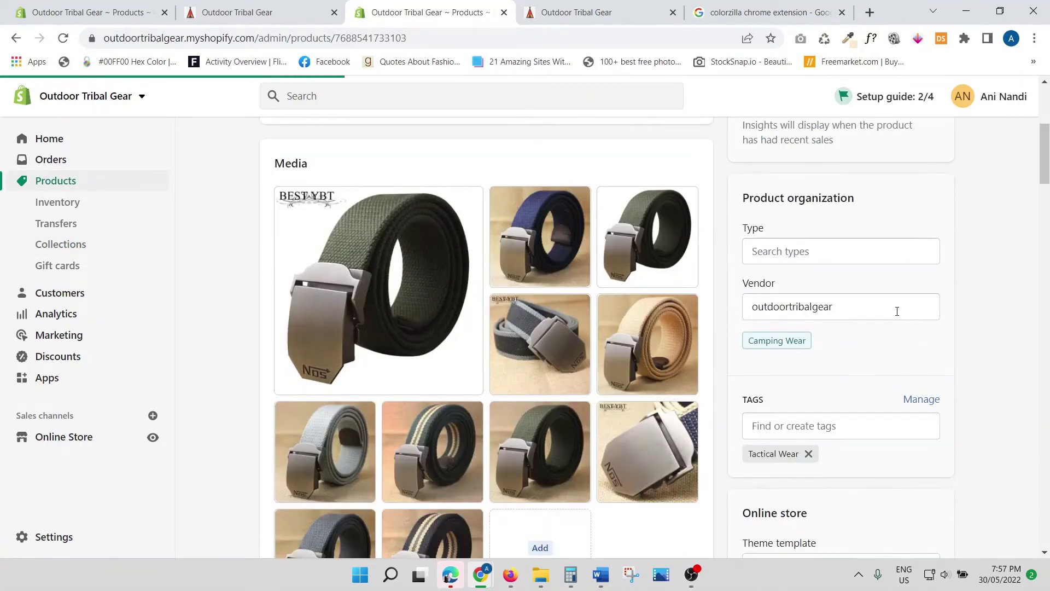
scroll(896, 307, down, 1)
scroll(609, 317, up, 1)
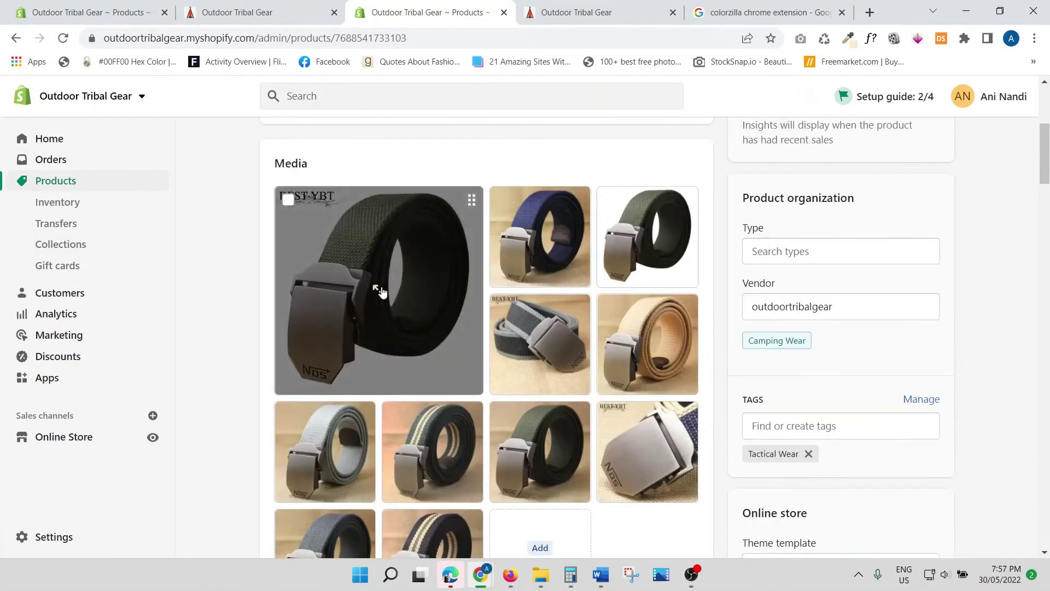
Paint over the BEST-YBT logo on the belt's first image in white (#FFFFFF) with a larger brush, save and close the image.
click(380, 291)
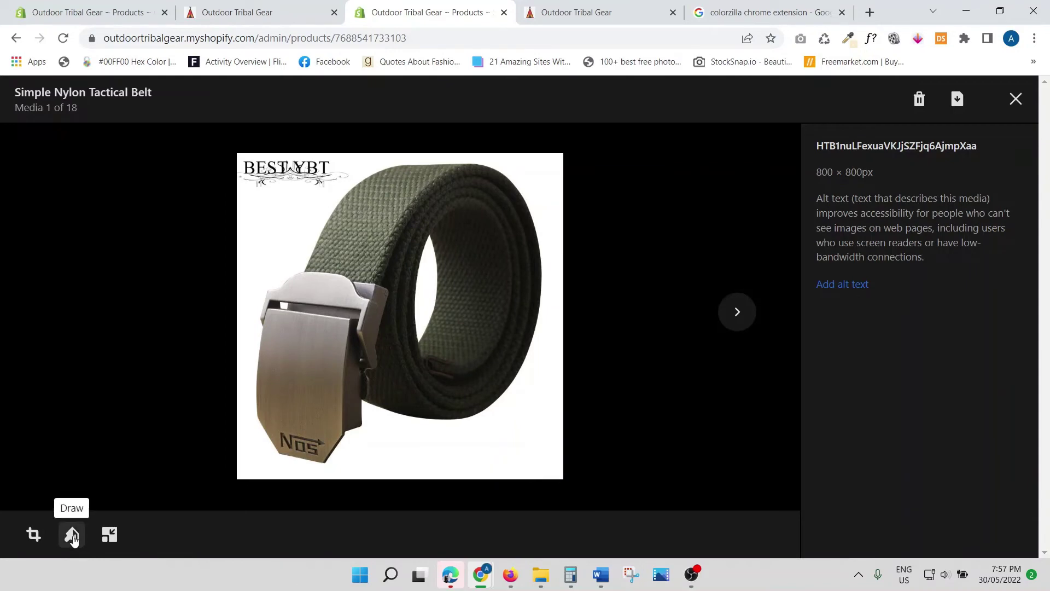
click(72, 536)
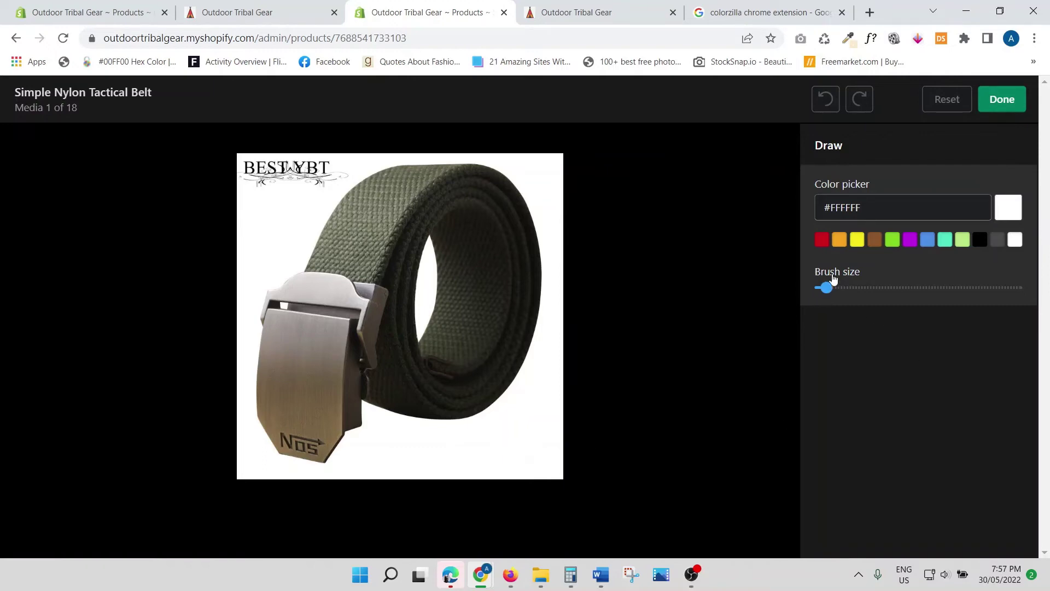
drag(826, 288, 873, 288)
mouse_move(253, 160)
mouse_down()
mouse_move(243, 164)
mouse_move(319, 172)
mouse_move(314, 183)
mouse_move(349, 172)
mouse_move(305, 182)
mouse_up()
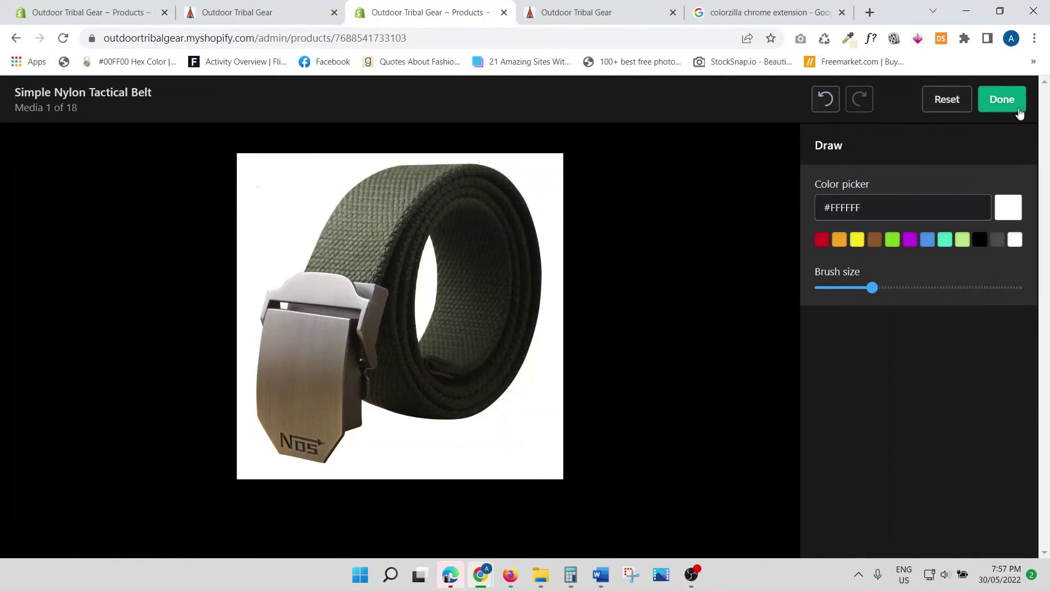
click(1018, 111)
click(1017, 111)
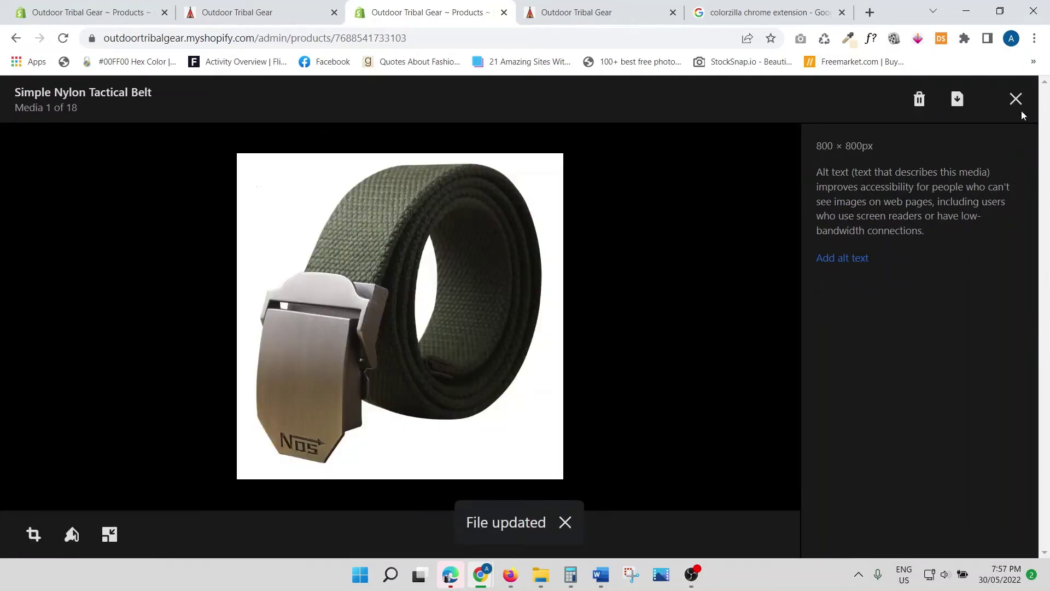
click(1016, 98)
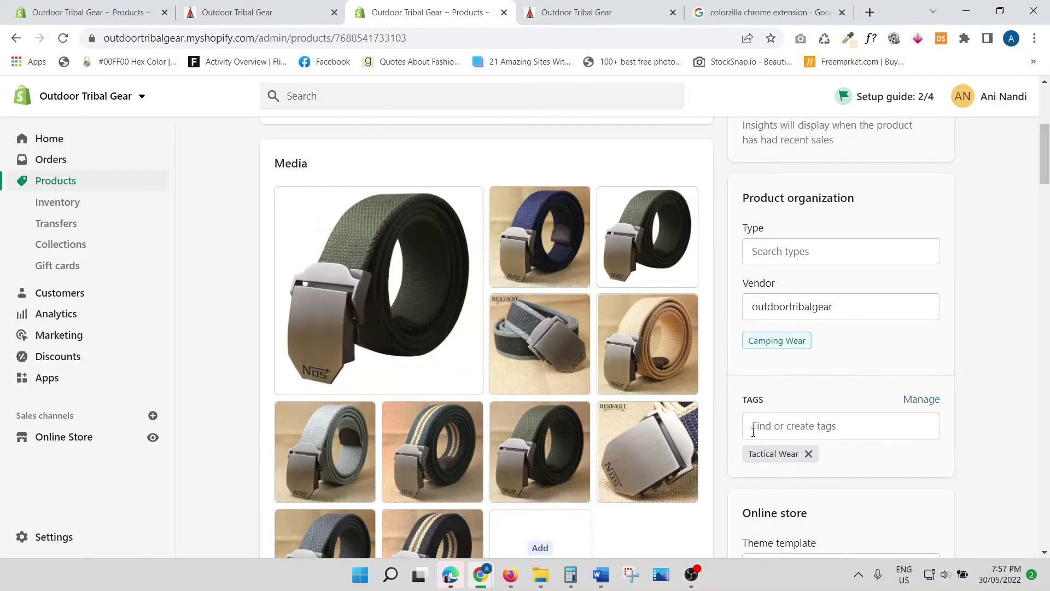
Reorder the belt's media, trying the beige belt as the first image and finishing with the buckle close-up in first place.
scroll(710, 410, down, 2)
scroll(710, 411, down, 2)
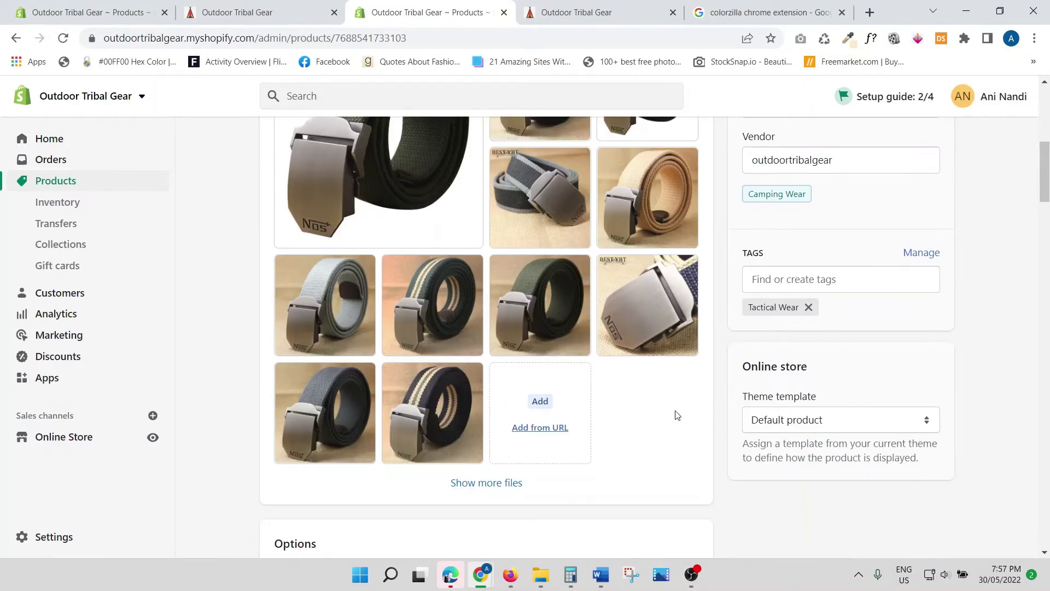
scroll(662, 405, up, 2)
drag(659, 392, 334, 192)
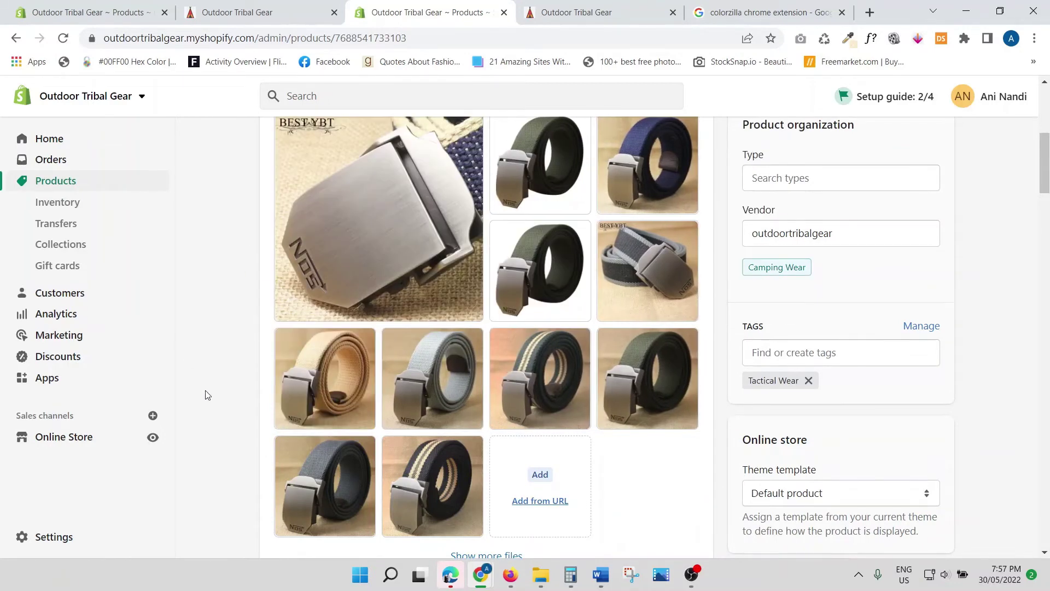
scroll(405, 390, up, 4)
scroll(285, 358, down, 2)
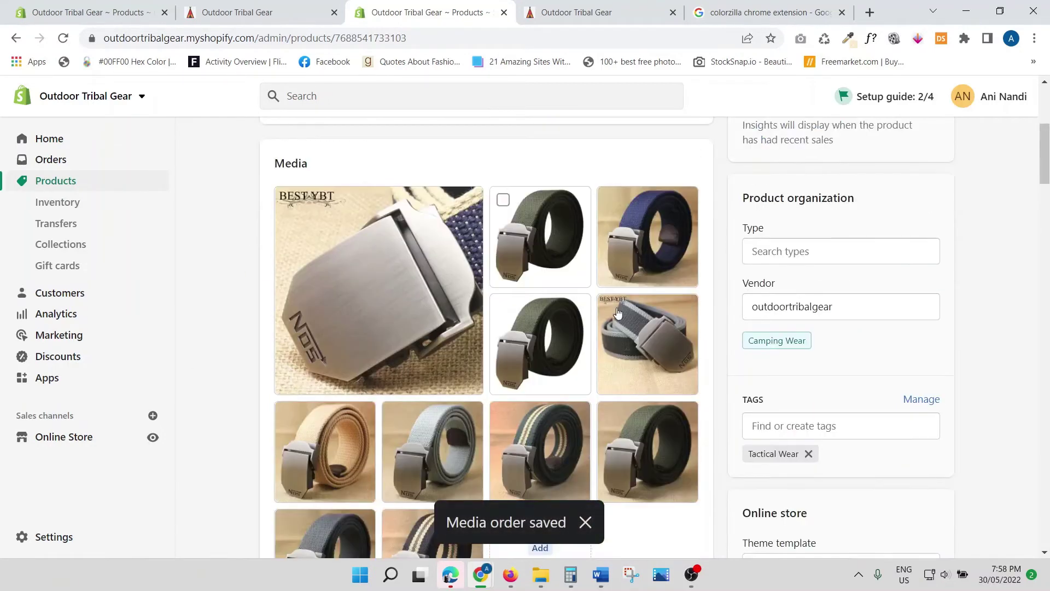
drag(543, 459, 258, 235)
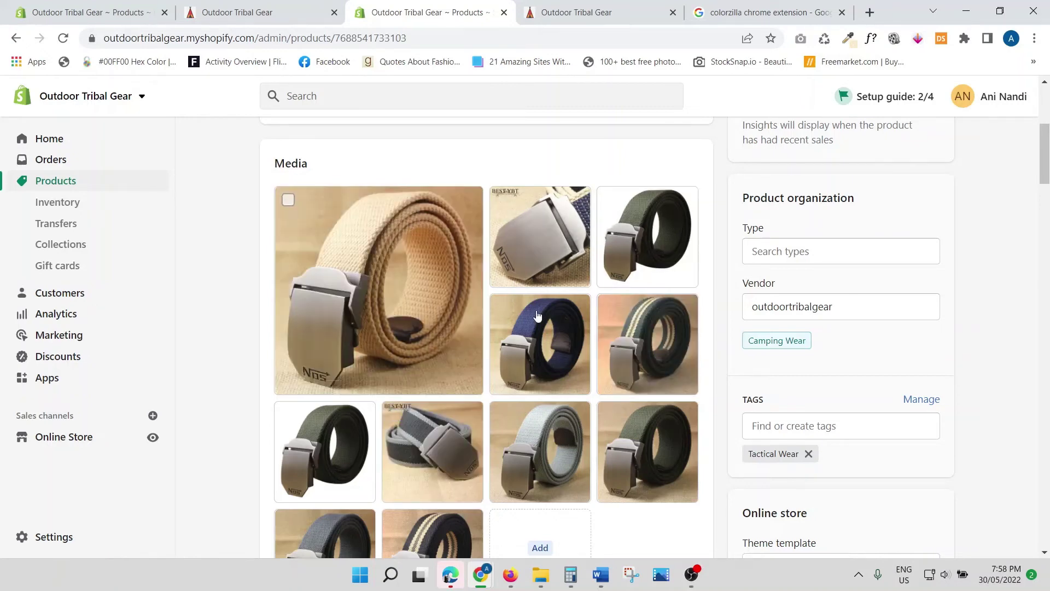
drag(556, 214, 350, 253)
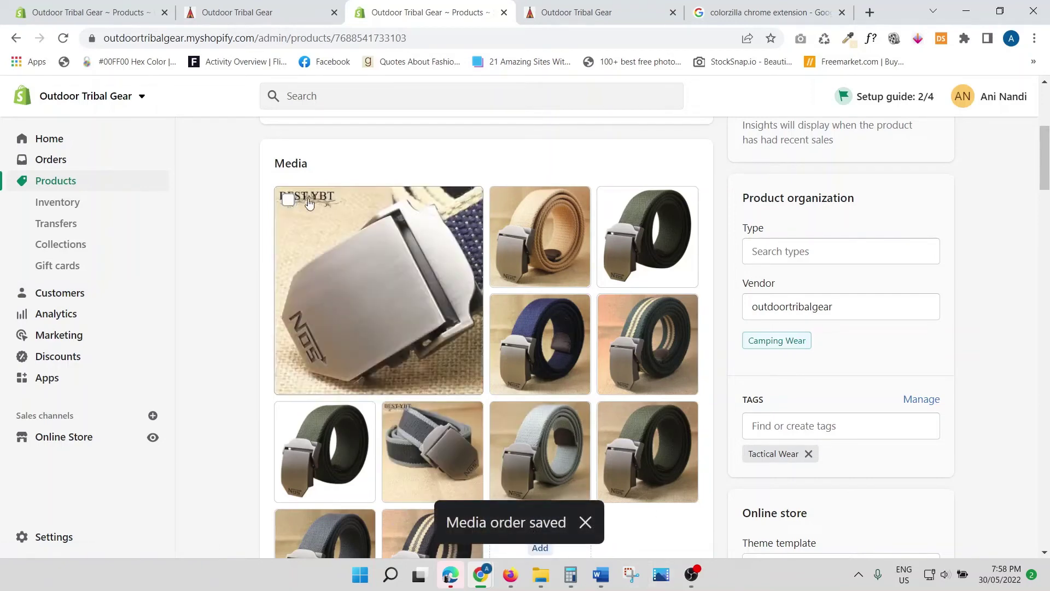
Try painting over the BEST-YBT logo on the buckle close-up in white with a larger brush, and reset the drawing.
click(377, 292)
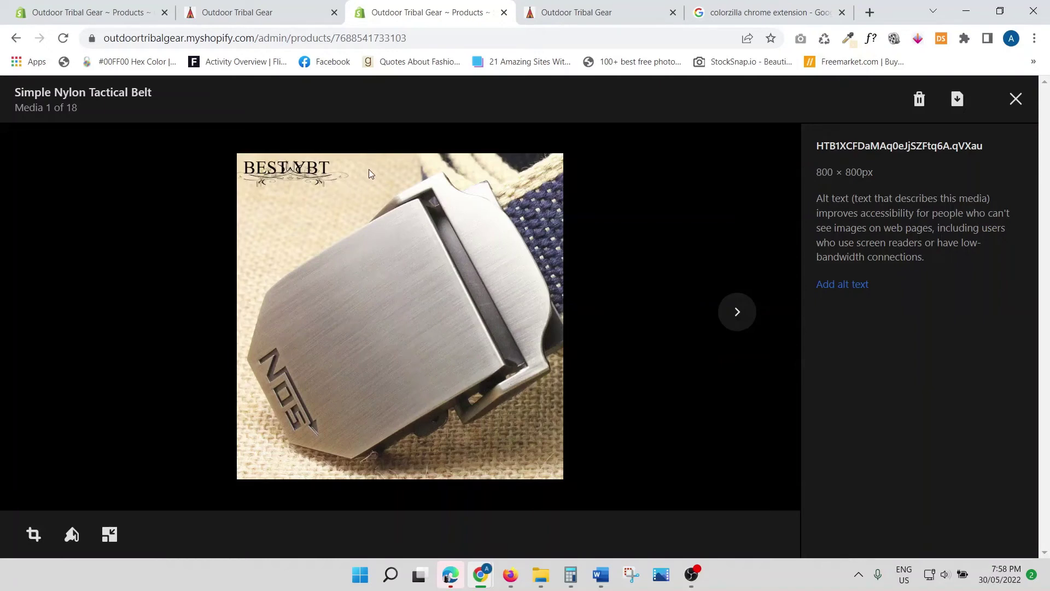
click(72, 534)
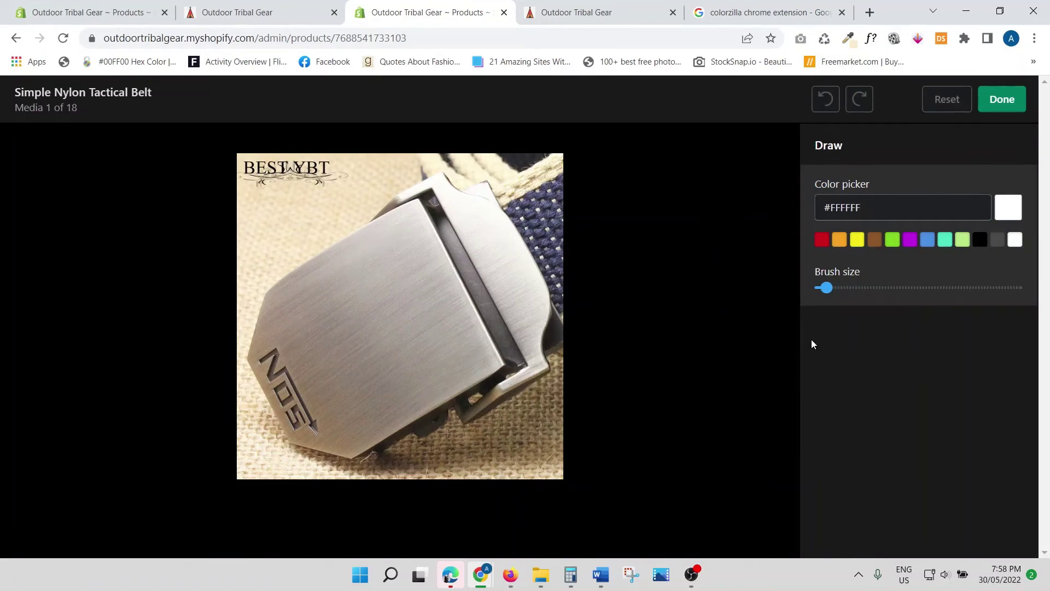
drag(827, 288, 863, 288)
mouse_move(263, 160)
mouse_down()
mouse_move(295, 164)
mouse_move(276, 159)
mouse_move(282, 177)
mouse_move(289, 162)
mouse_up()
drag(350, 174, 240, 170)
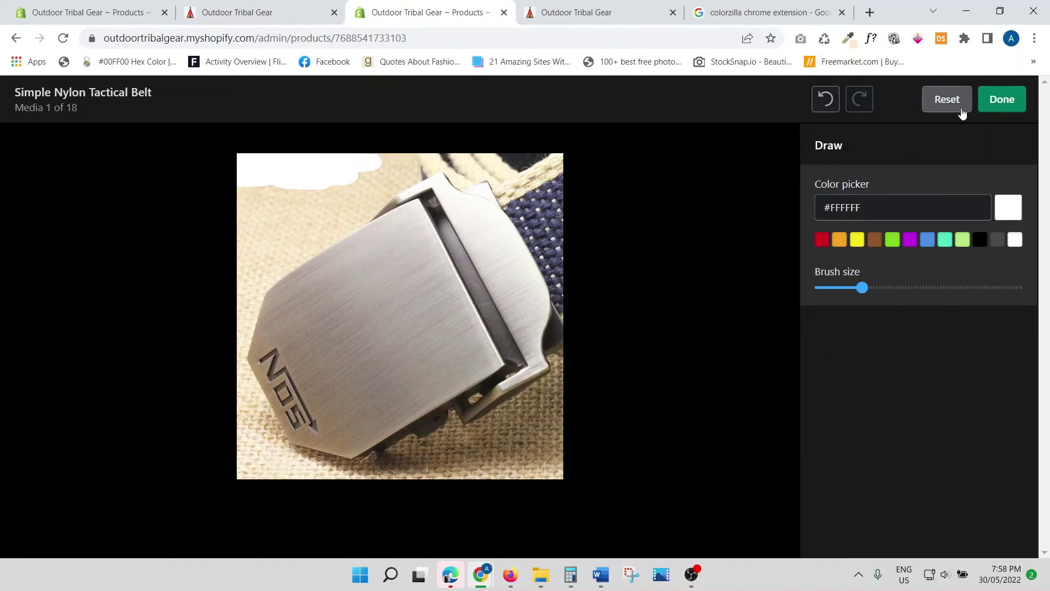
click(943, 107)
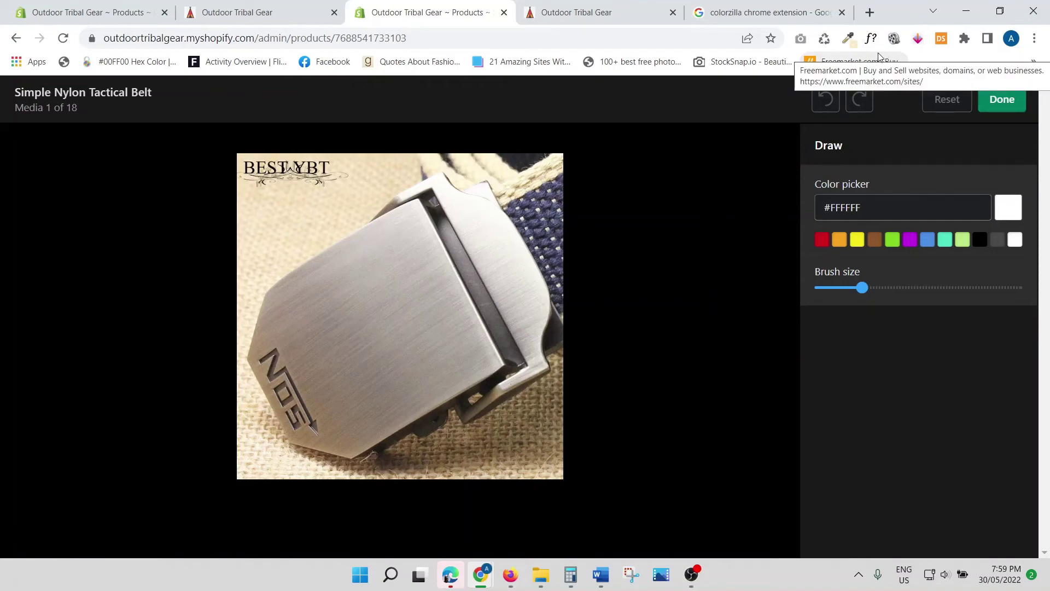
Switch to the Google results for "colorzilla chrome extension" and look over the ColorZilla web store listing.
click(760, 12)
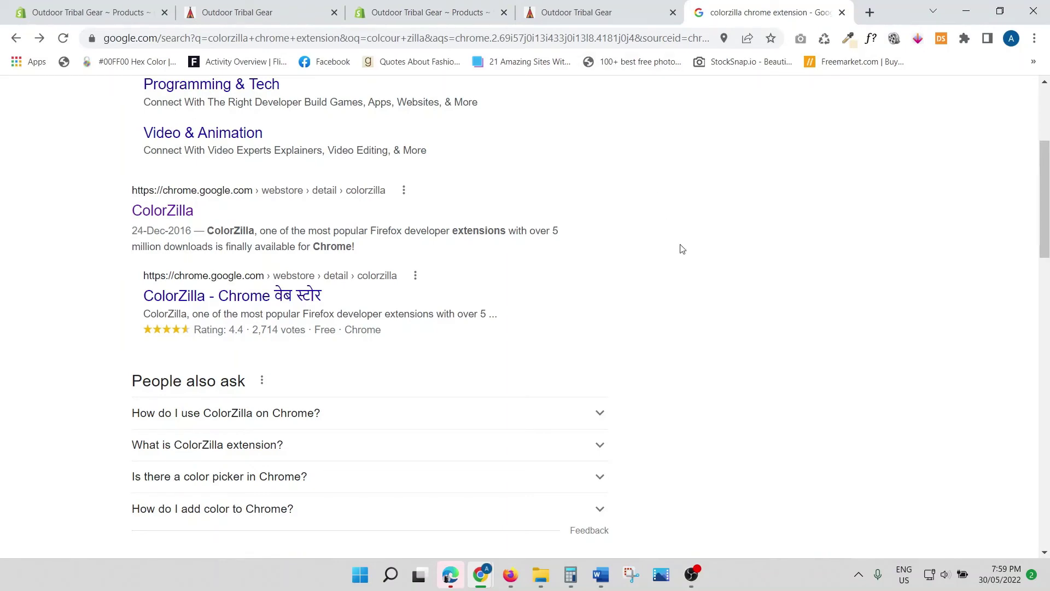
scroll(681, 249, up, 4)
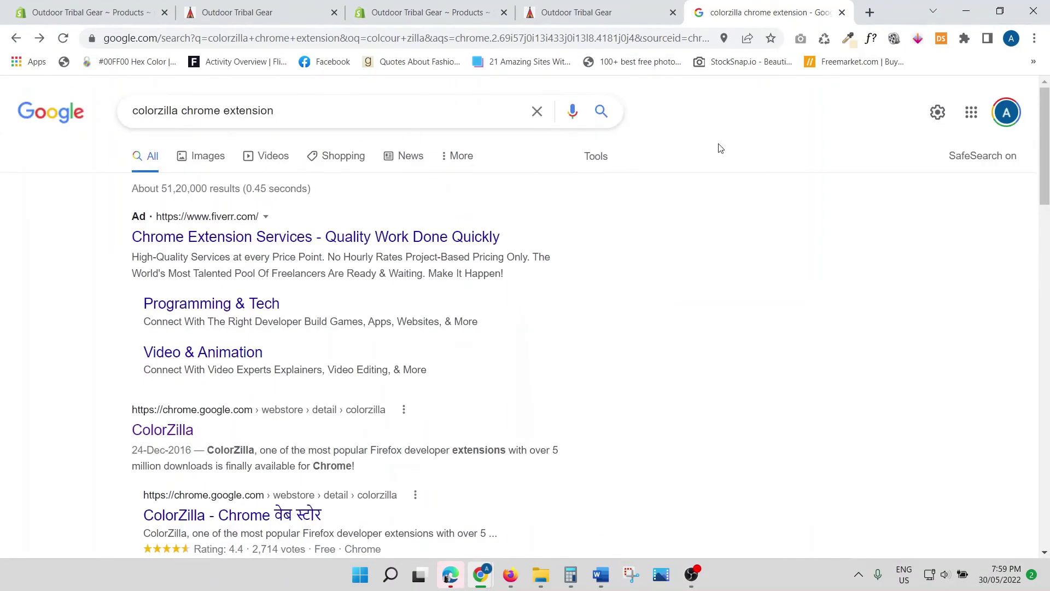
scroll(546, 151, down, 4)
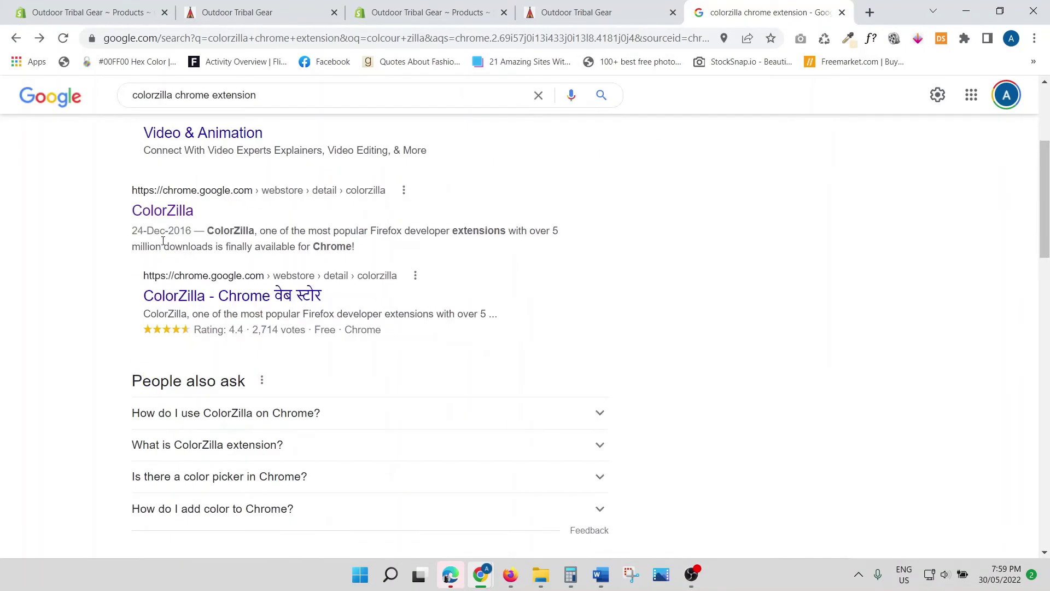
scroll(163, 241, up, 1)
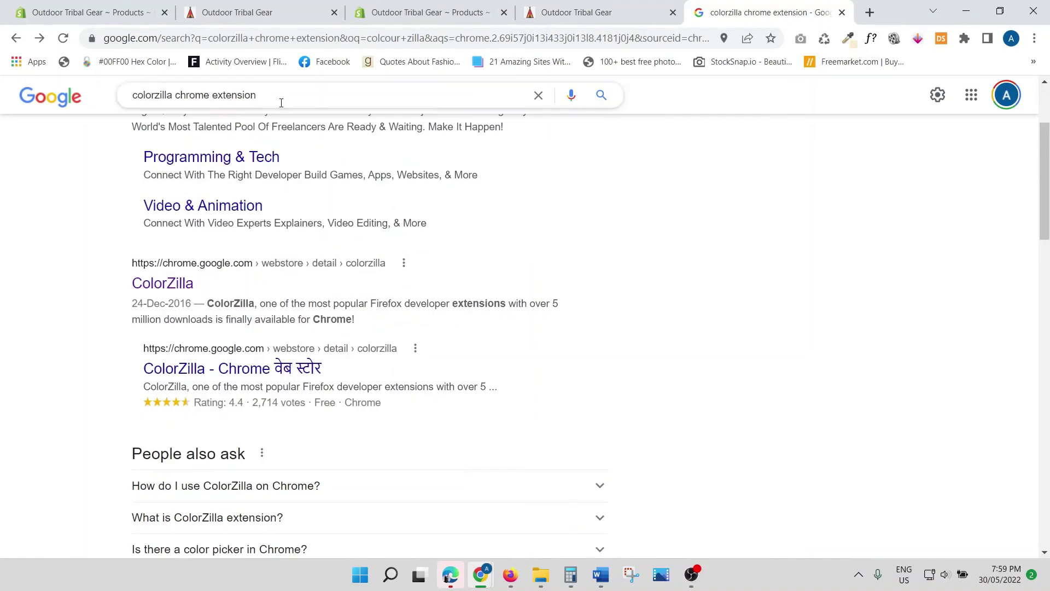
Open the ColorZilla listing in the Chrome Web Store from the search results.
click(161, 286)
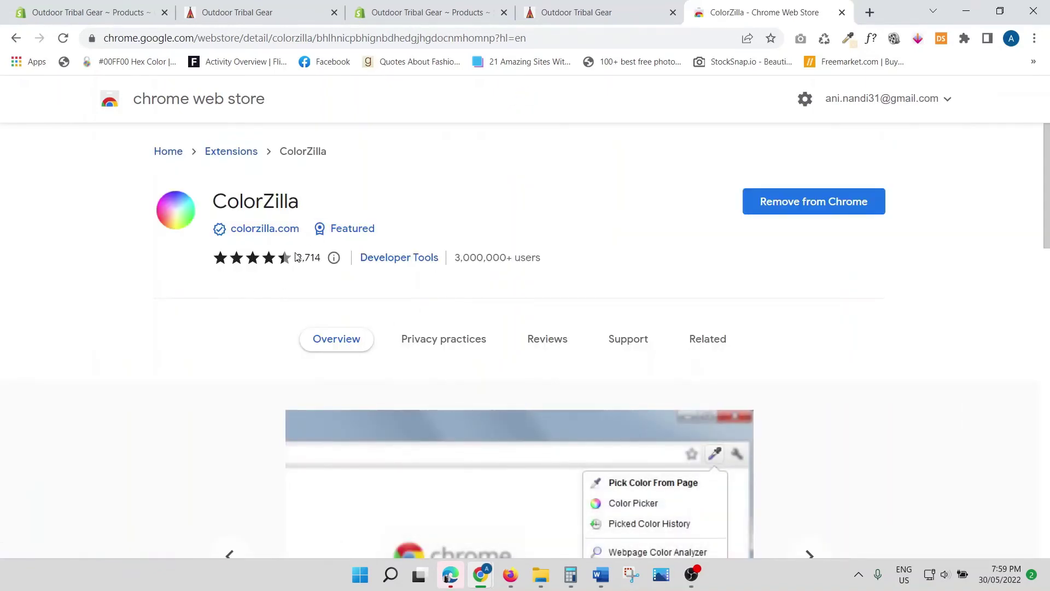
mouse_move(300, 264)
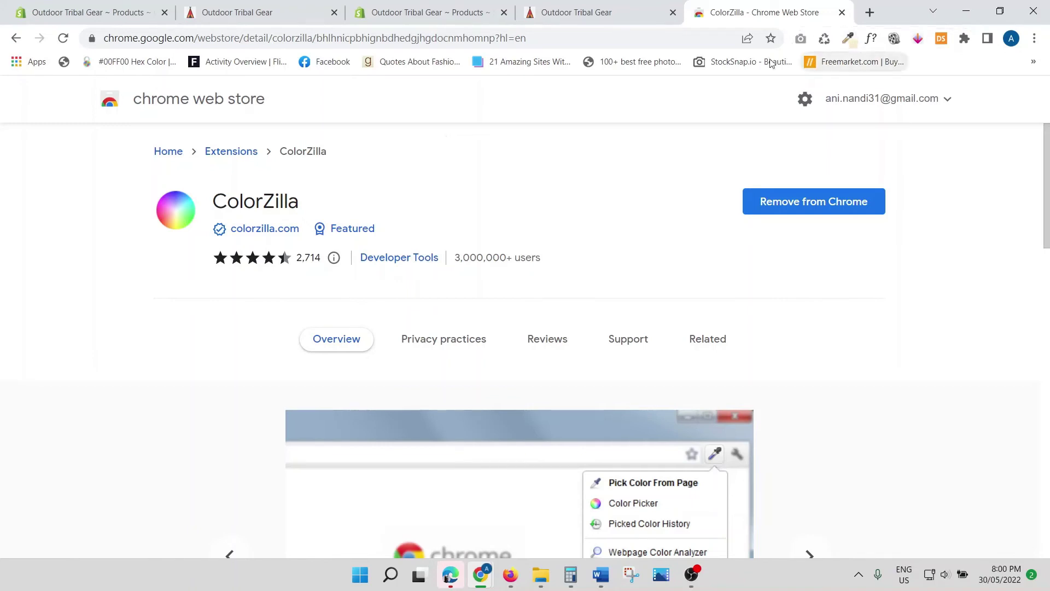
Return to the belt's buckle close-up in the Shopify image editor and sample the beige background beside the BEST-YBT logo (#F6E3C4) with ColorZilla.
click(417, 12)
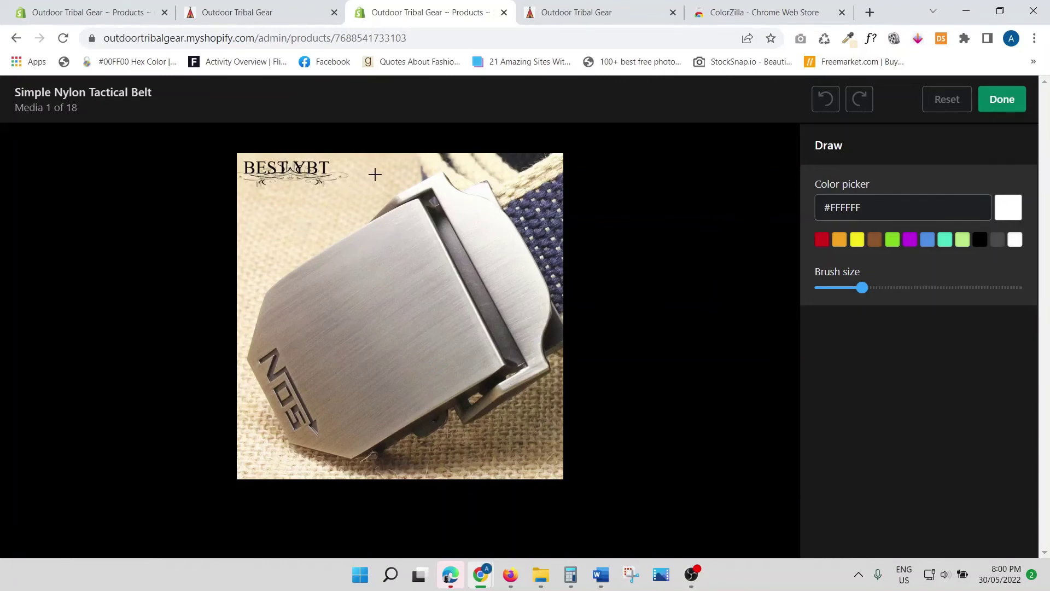
click(849, 40)
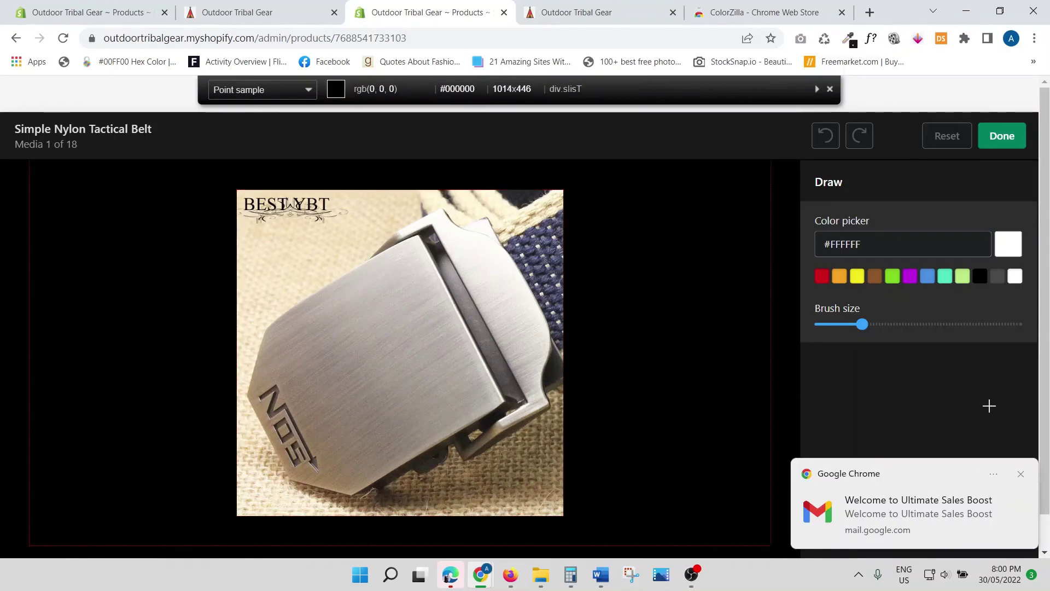
click(1021, 475)
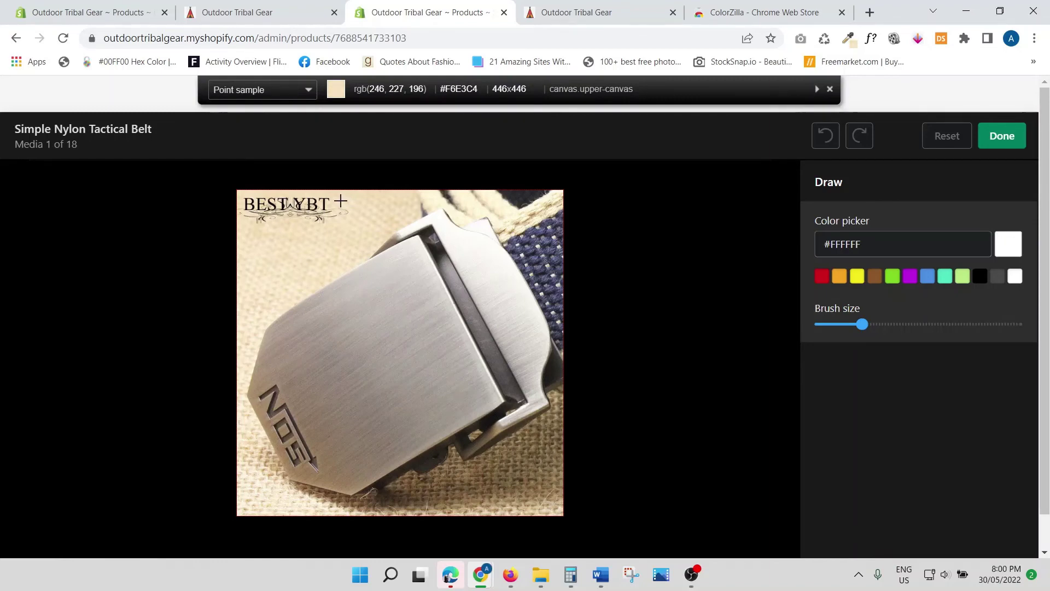
click(339, 201)
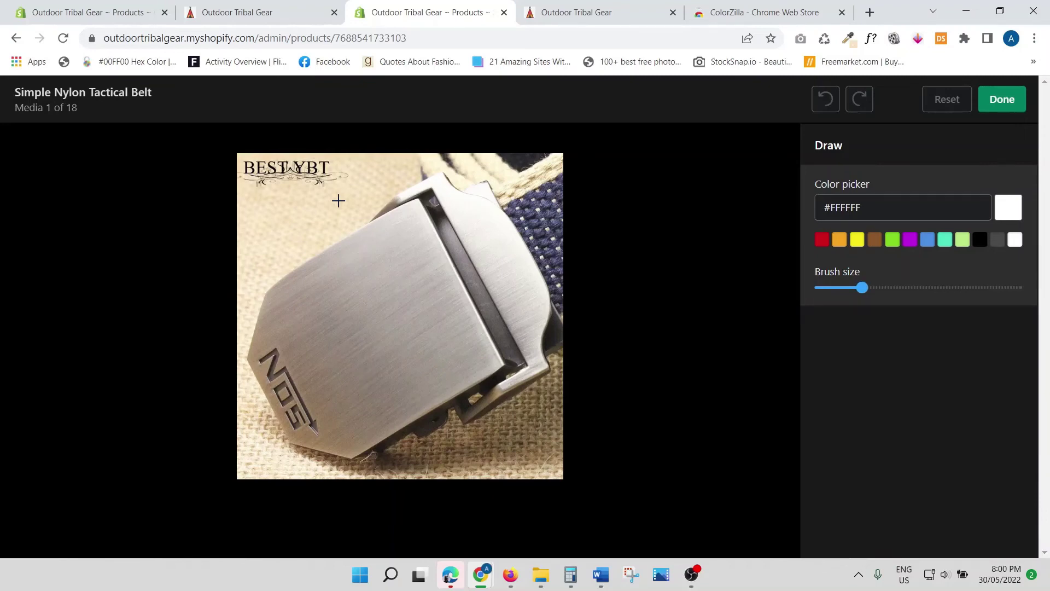
Set the drawing color to #F6E3C4 and paint over the BEST-YBT logo on the buckle close-up.
click(882, 207)
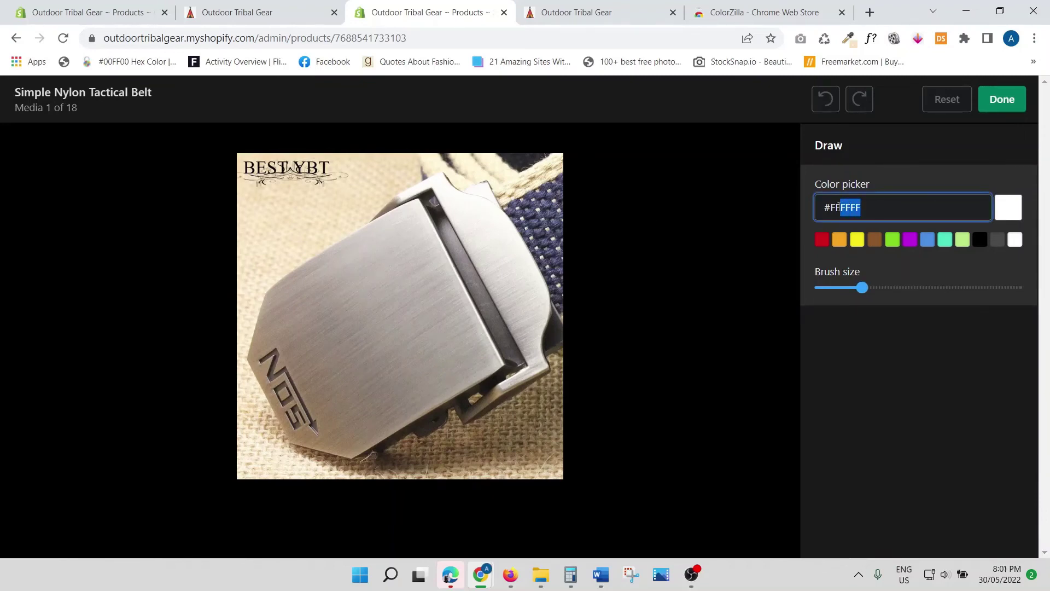
drag(873, 211, 820, 208)
key(ctrl+v)
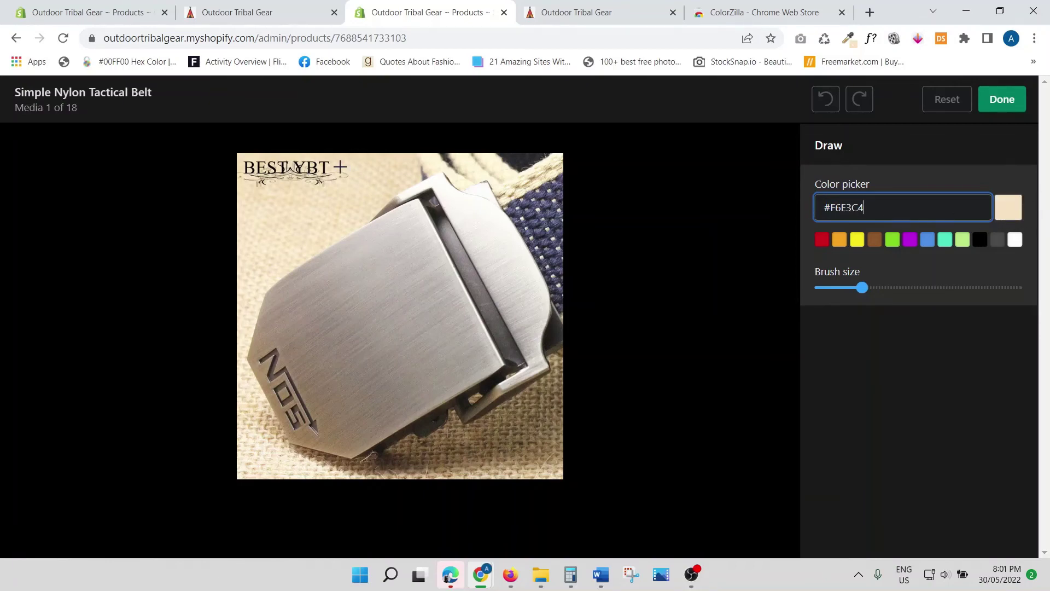
mouse_move(335, 167)
mouse_down()
mouse_move(242, 173)
mouse_move(343, 174)
mouse_up()
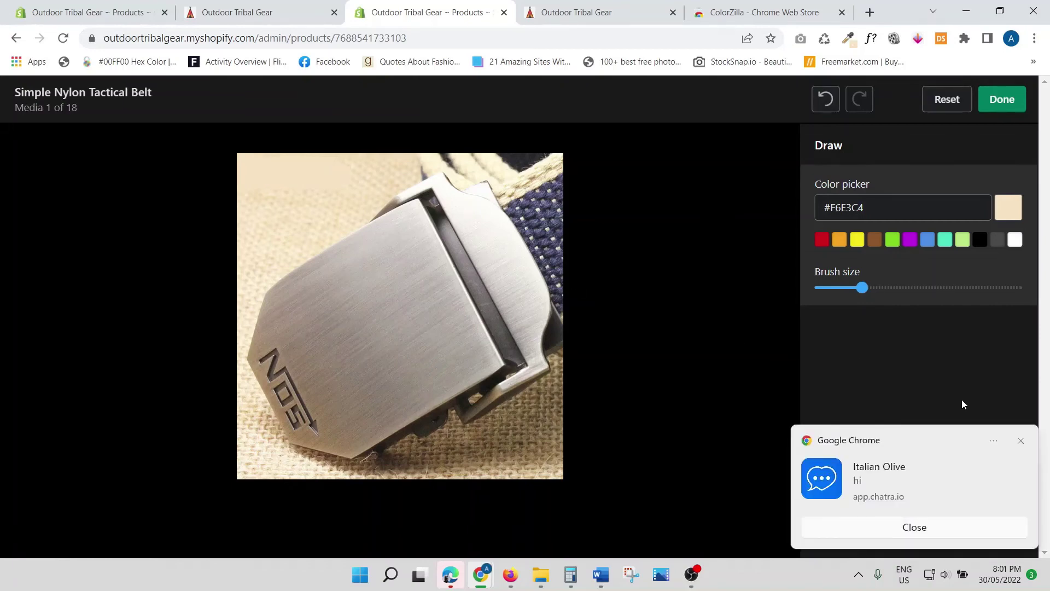
click(1021, 441)
click(1021, 441)
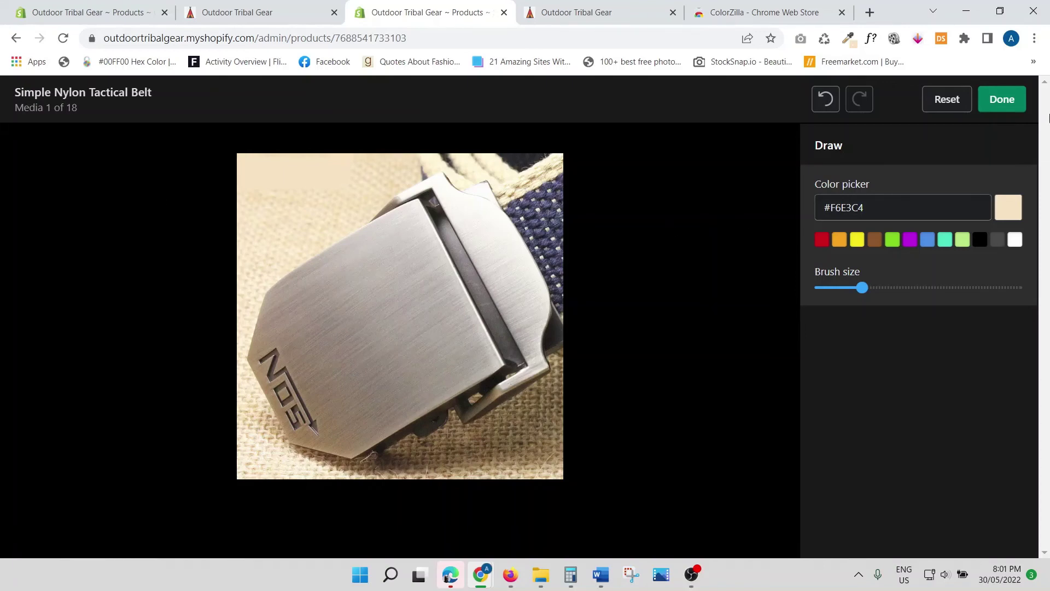
Finish the drawing, save the edited buckle image and close it to return to the belt's product page.
click(1014, 103)
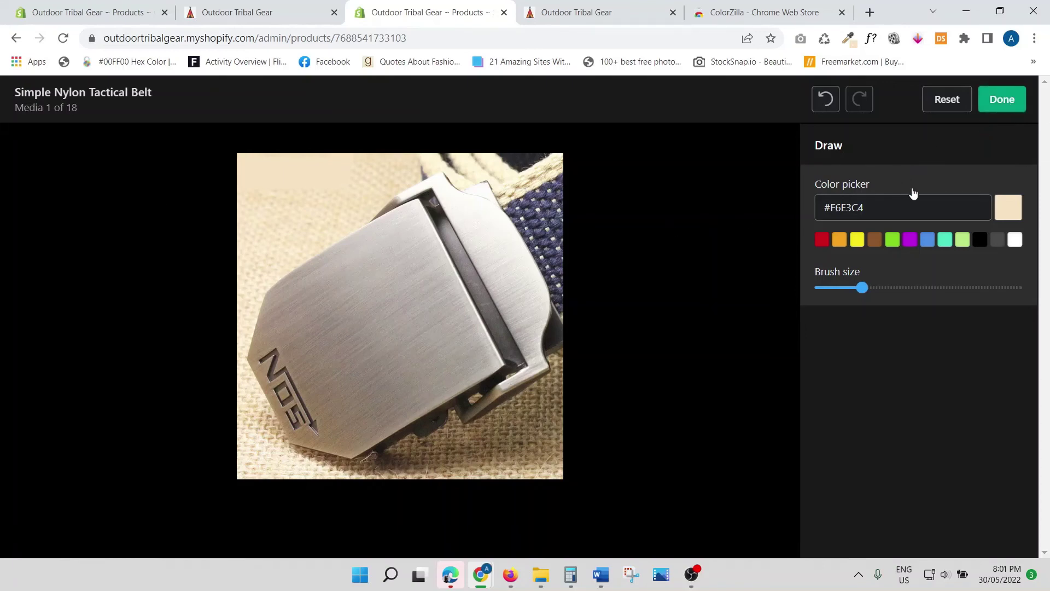
click(1010, 104)
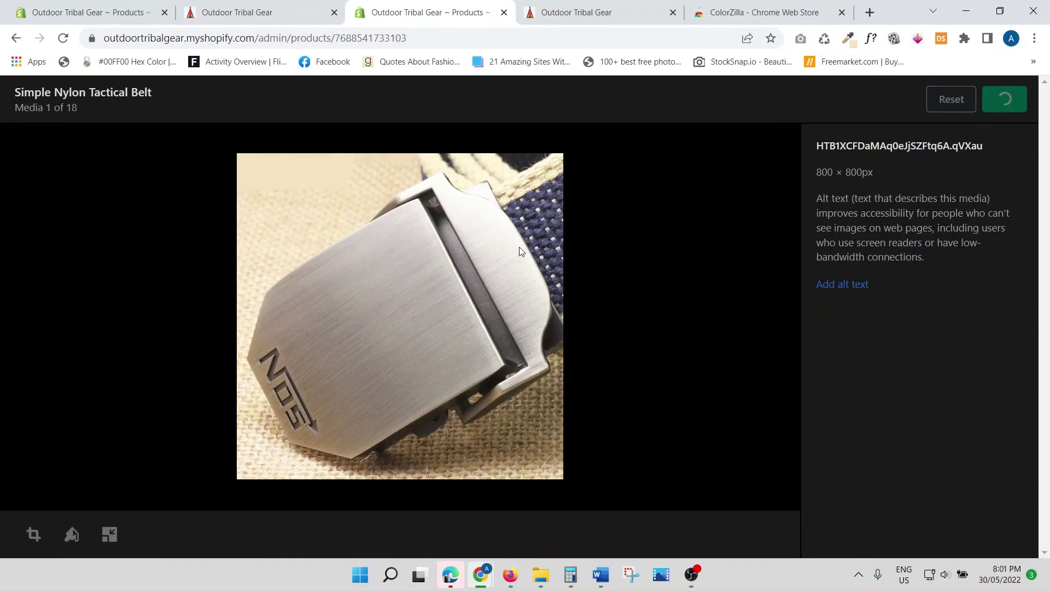
click(1022, 441)
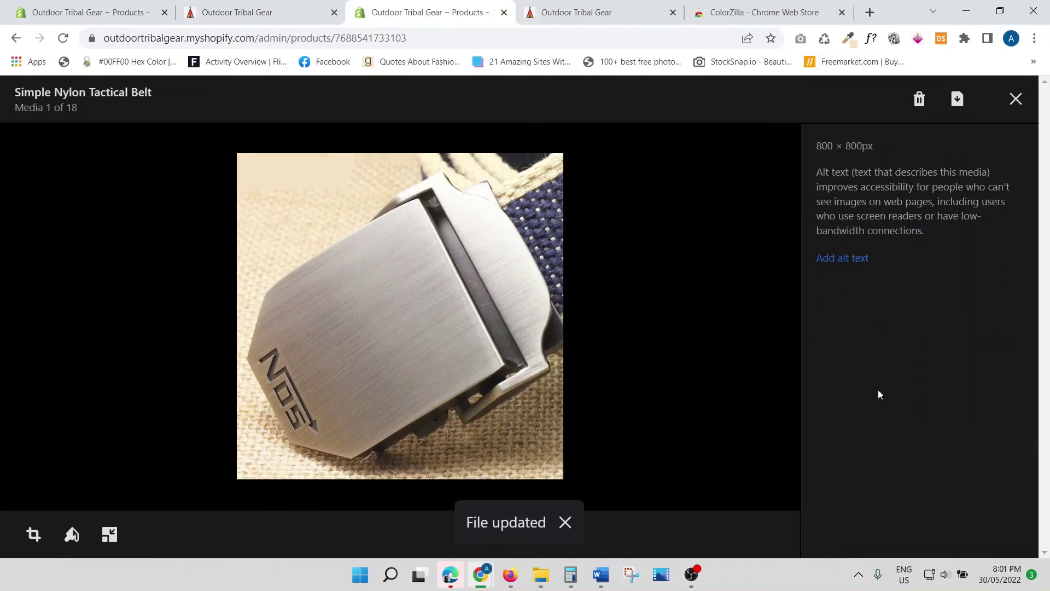
click(1017, 101)
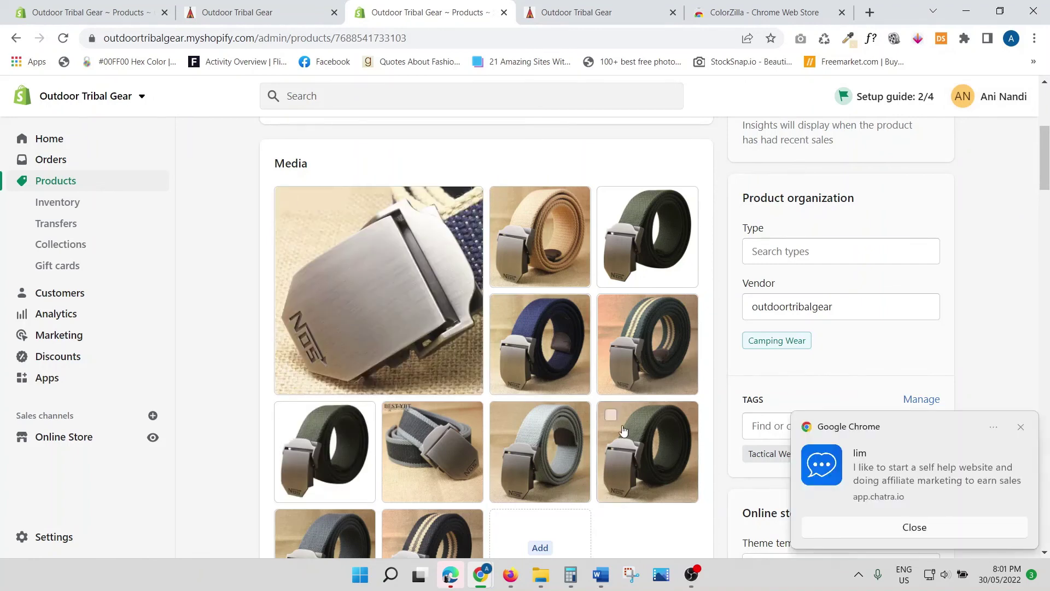
click(1021, 427)
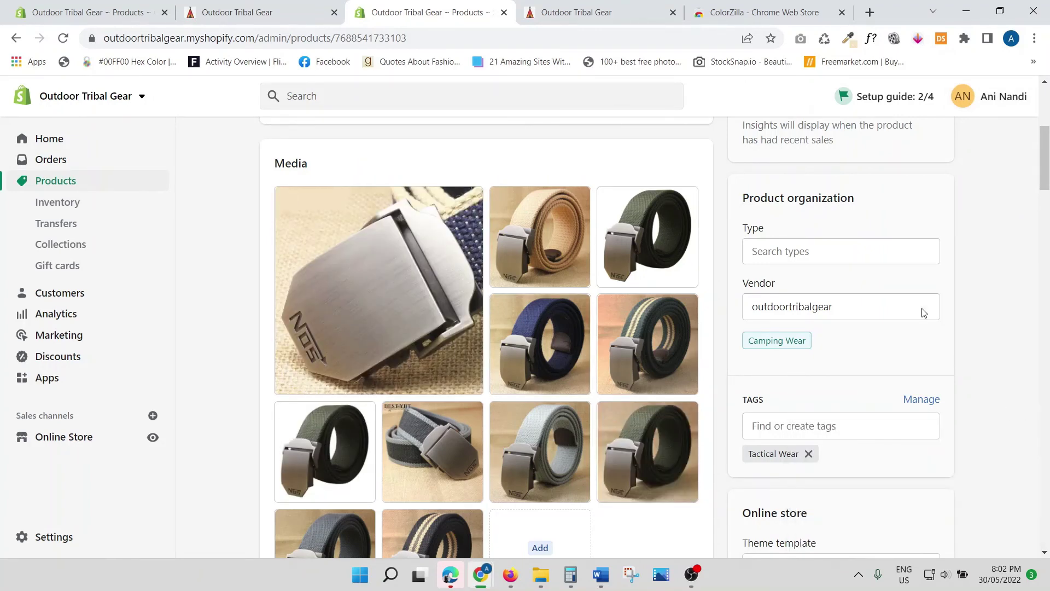
Reload the Outdoor Tribal Gear storefront and examine the Simple Nylon Tactical Belt's image among the listed products.
click(590, 12)
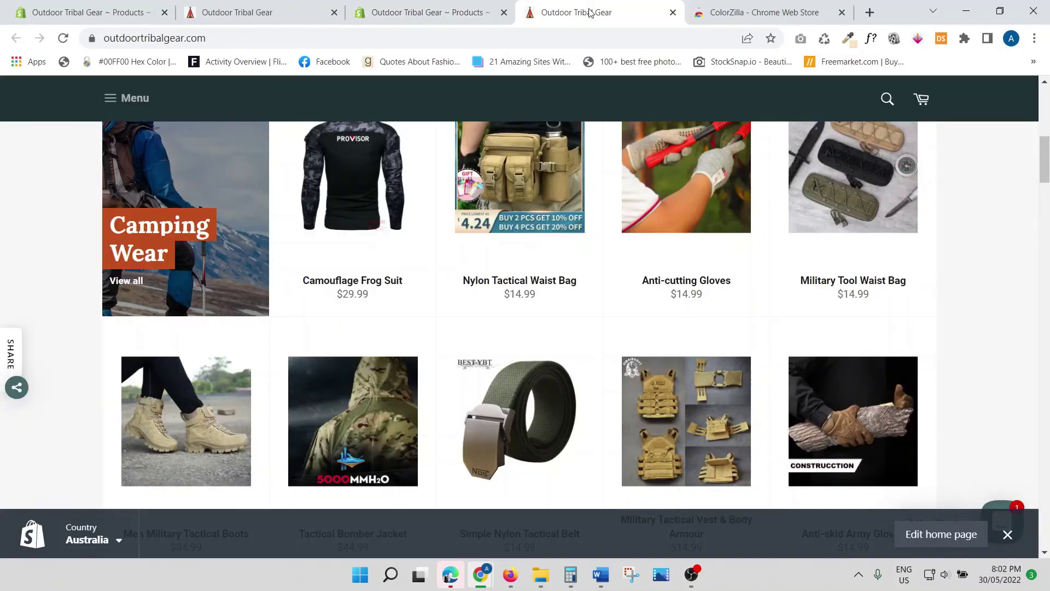
click(64, 38)
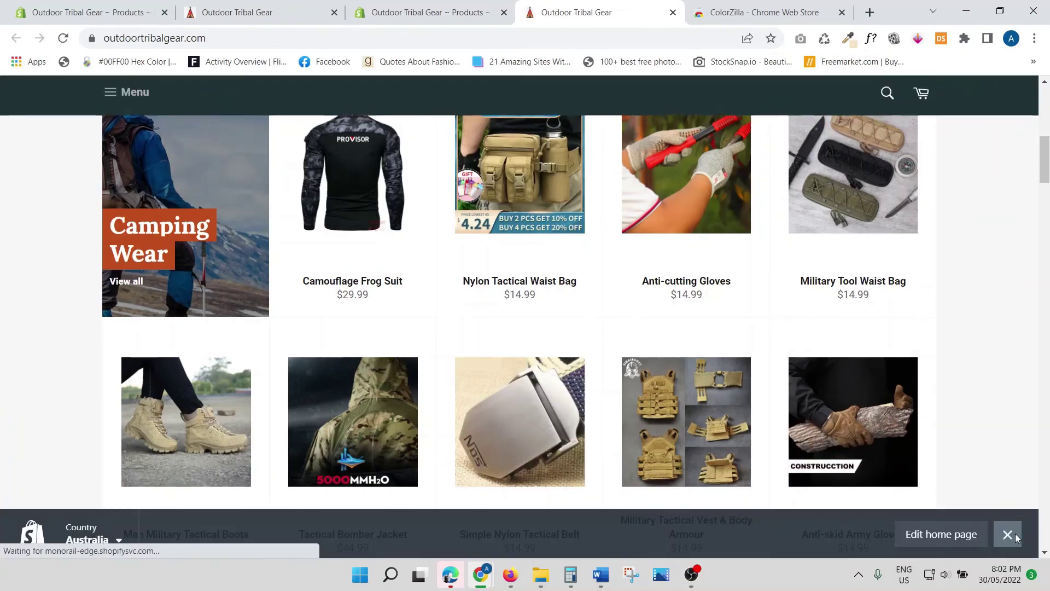
click(1008, 535)
scroll(686, 350, down, 1)
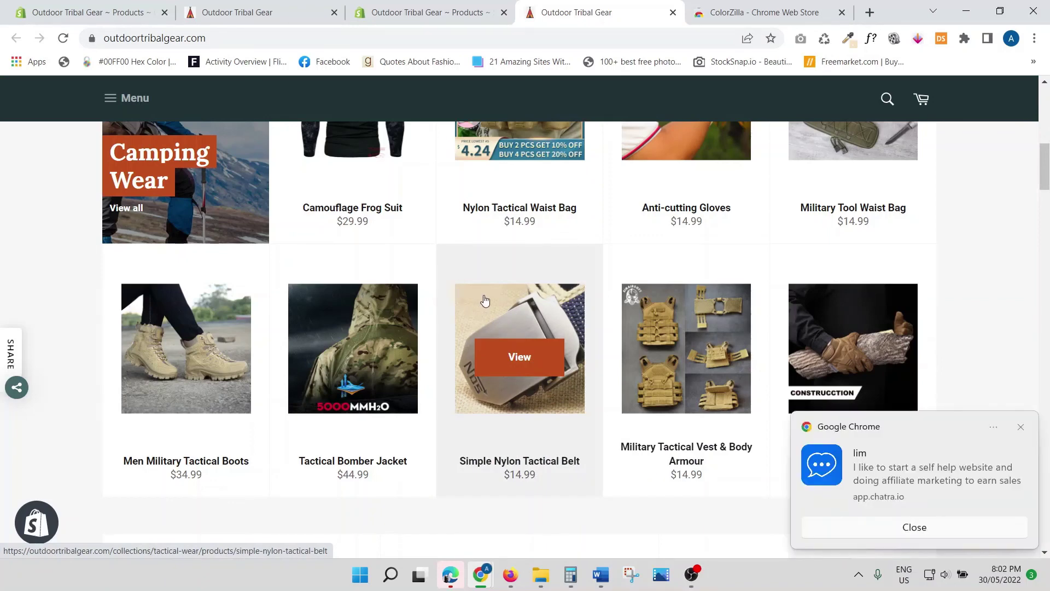
click(906, 527)
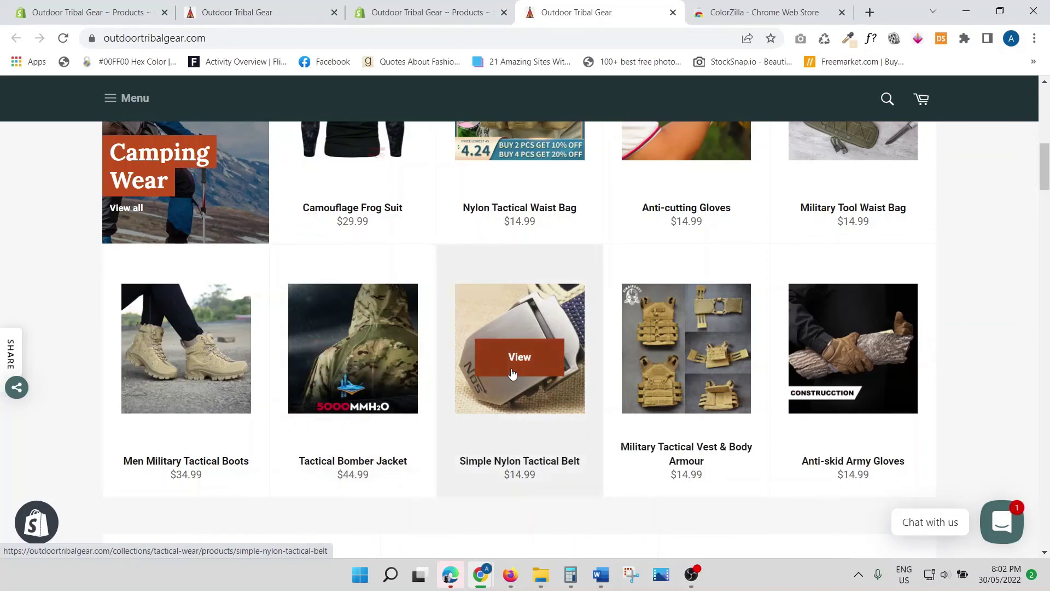
scroll(511, 372, up, 3)
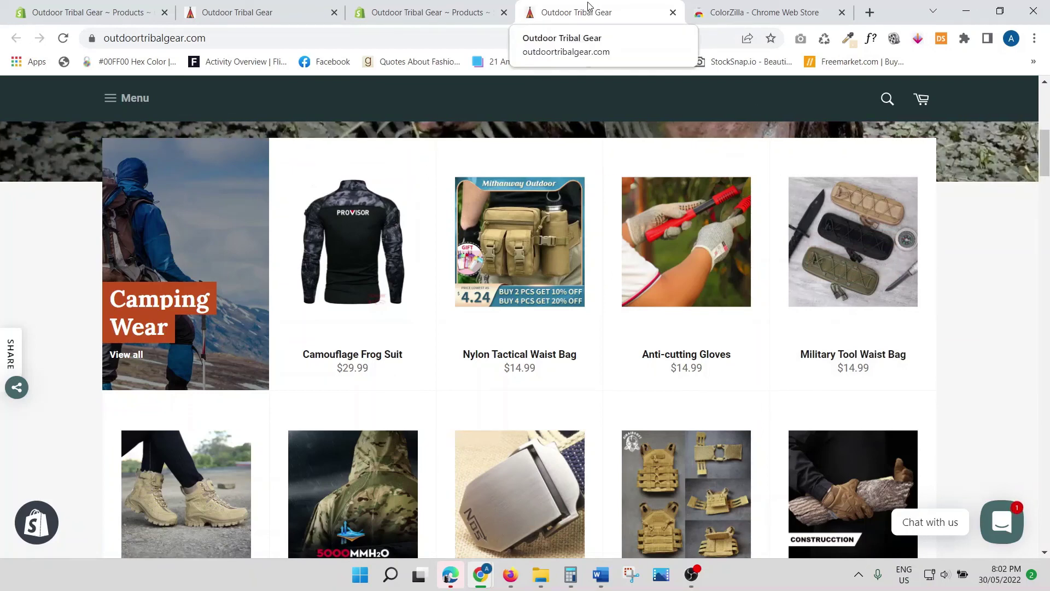
scroll(465, 382, down, 3)
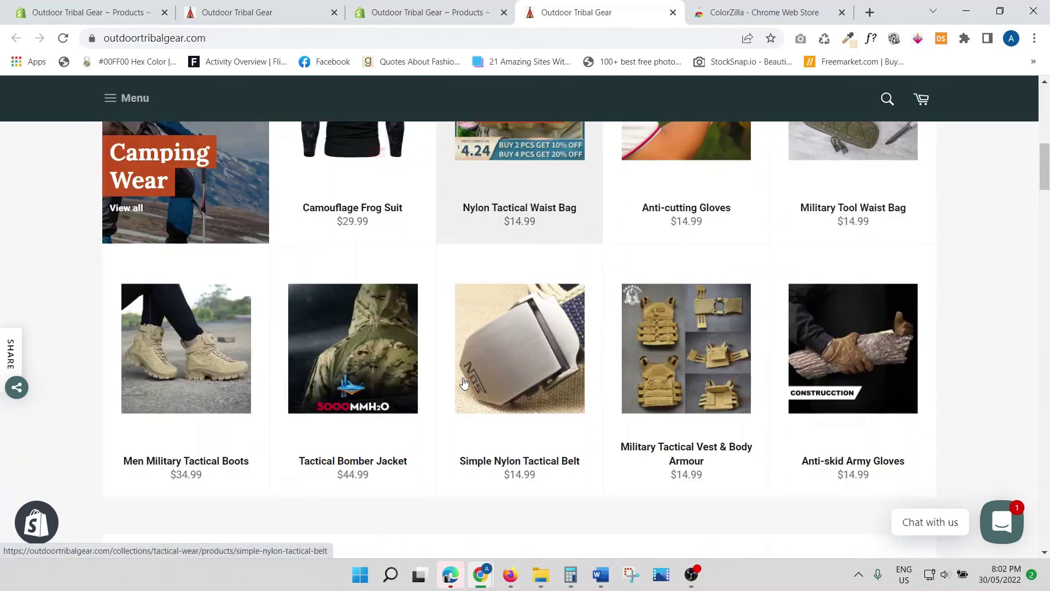
mouse_move(464, 382)
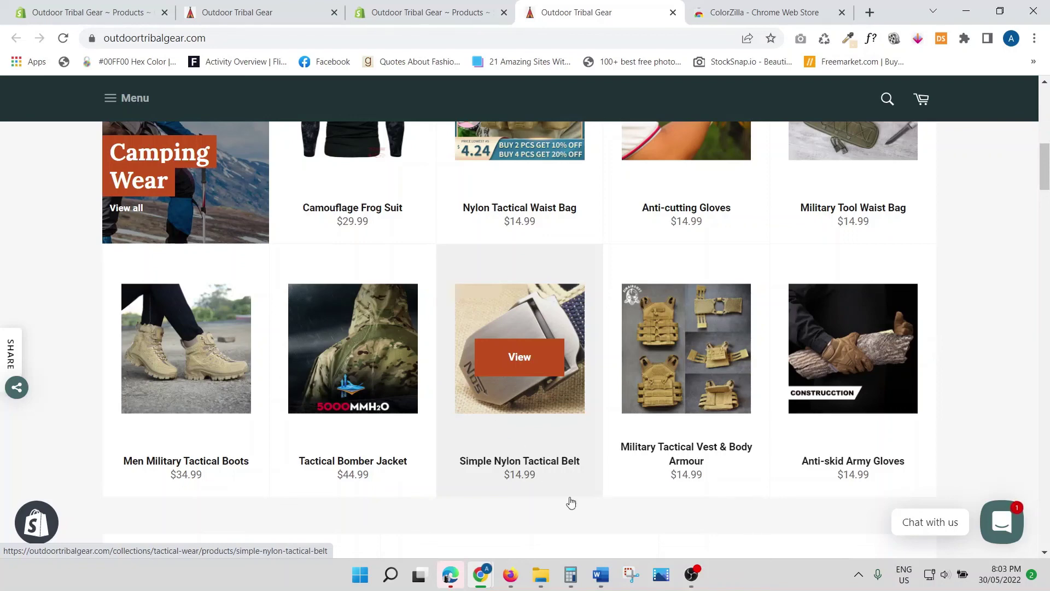
mouse_move(700, 587)
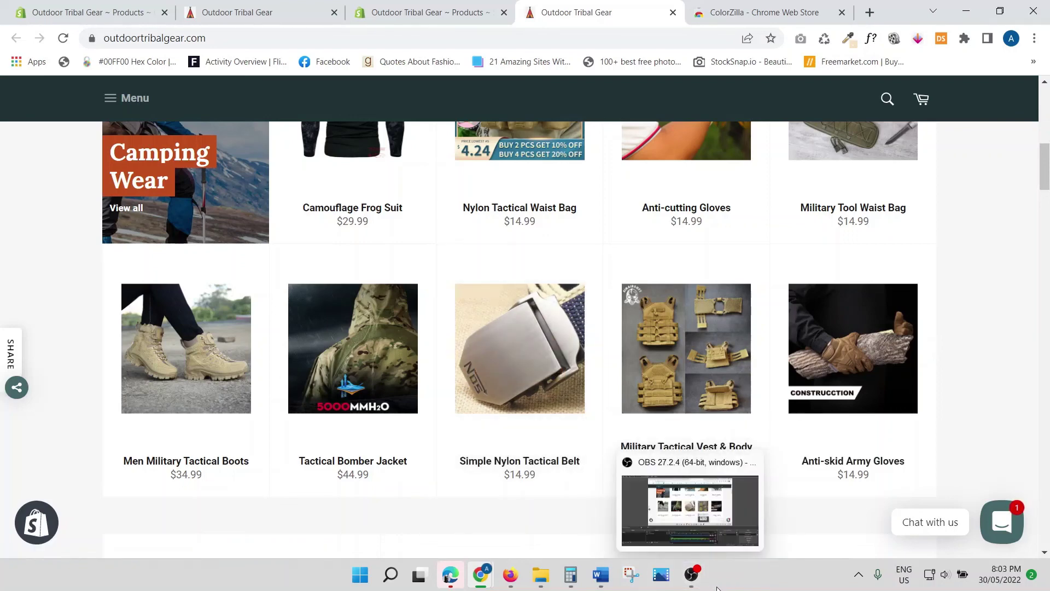